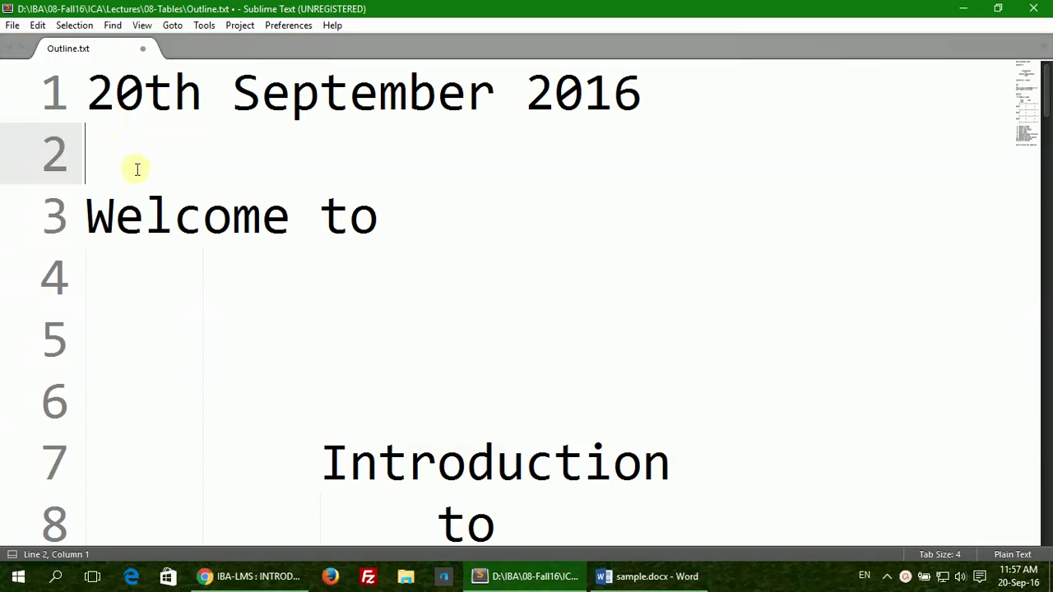
Step: Scroll to the Outline section and shrink the text until the whole Col1–Col3 table sketch shows
scroll(186, 252, down, 3)
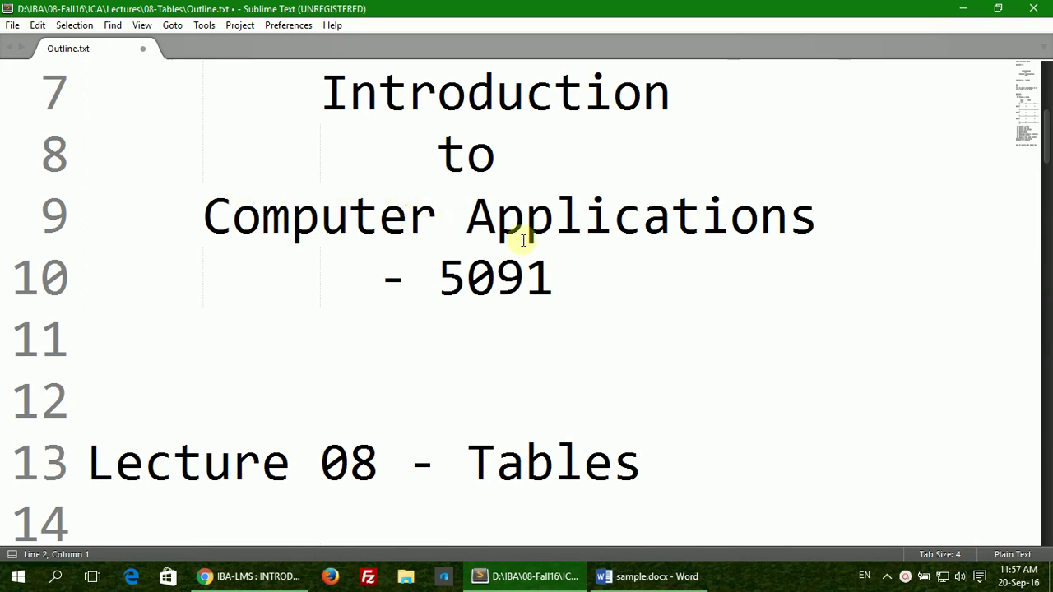
scroll(411, 305, down, 2)
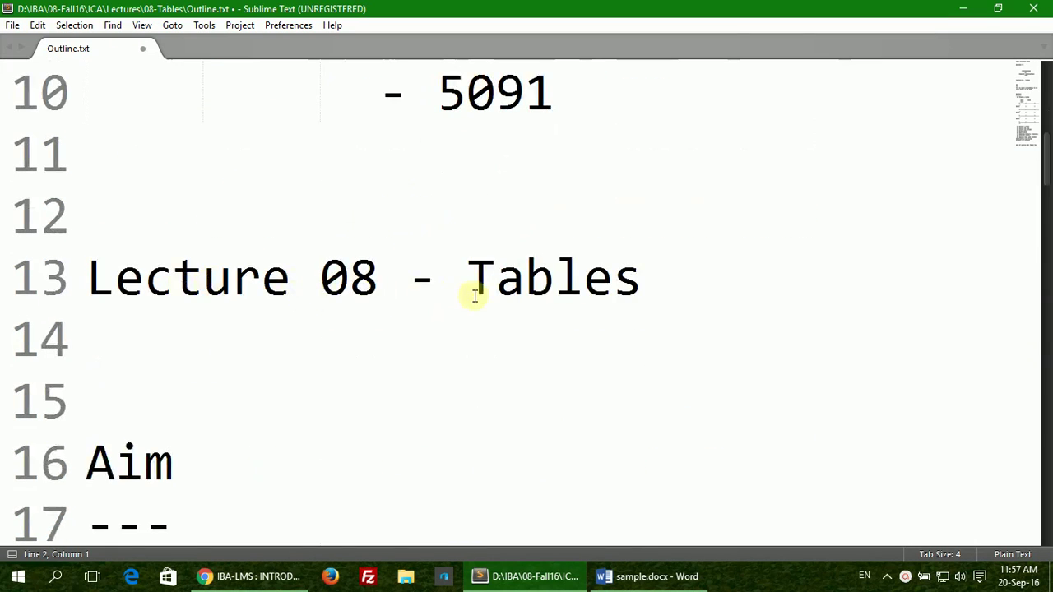
scroll(475, 298, down, 2)
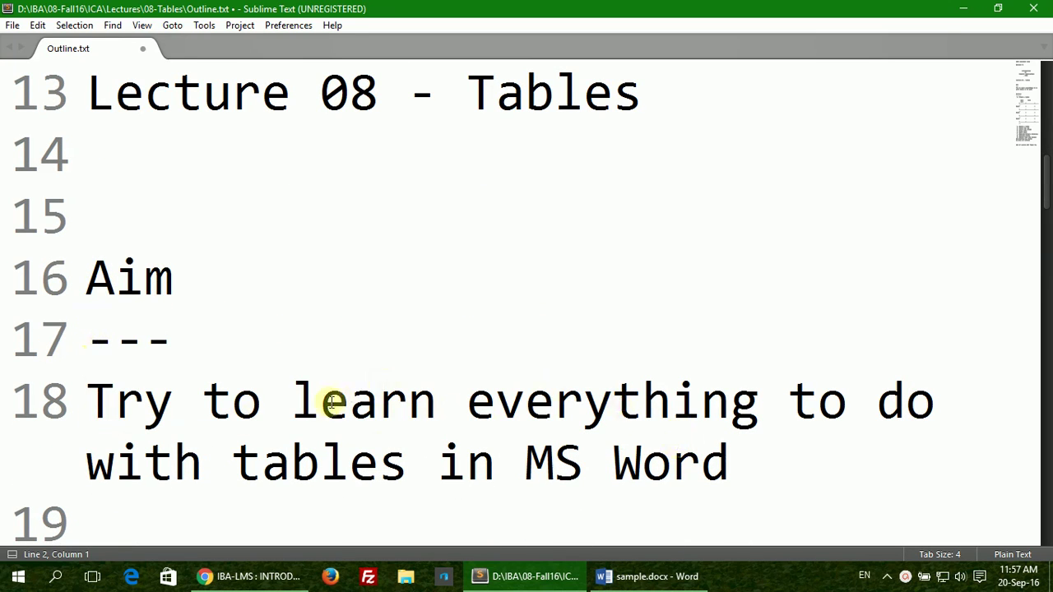
scroll(376, 460, down, 1)
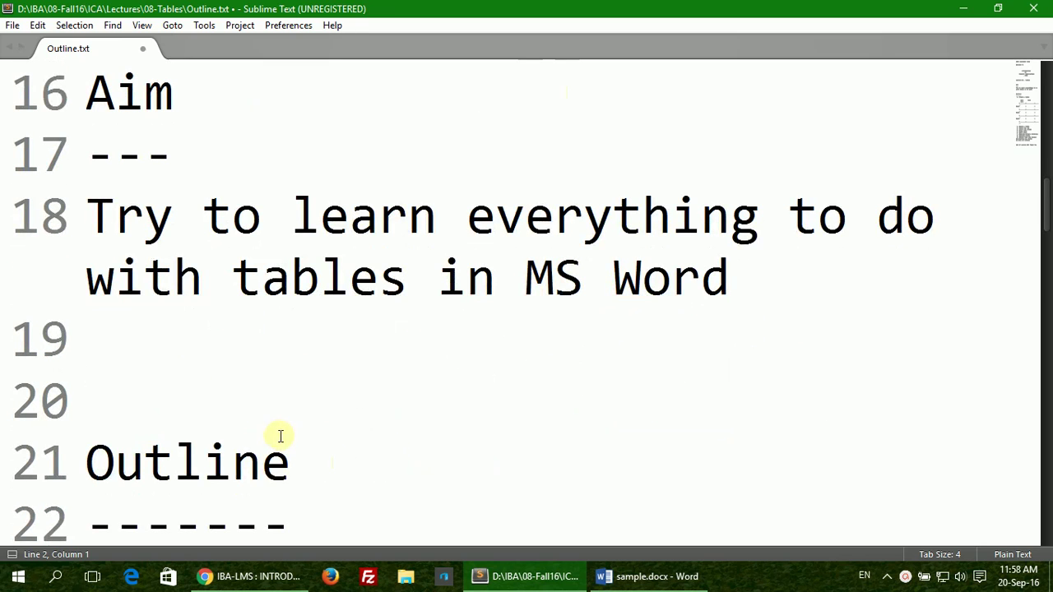
scroll(197, 367, down, 1)
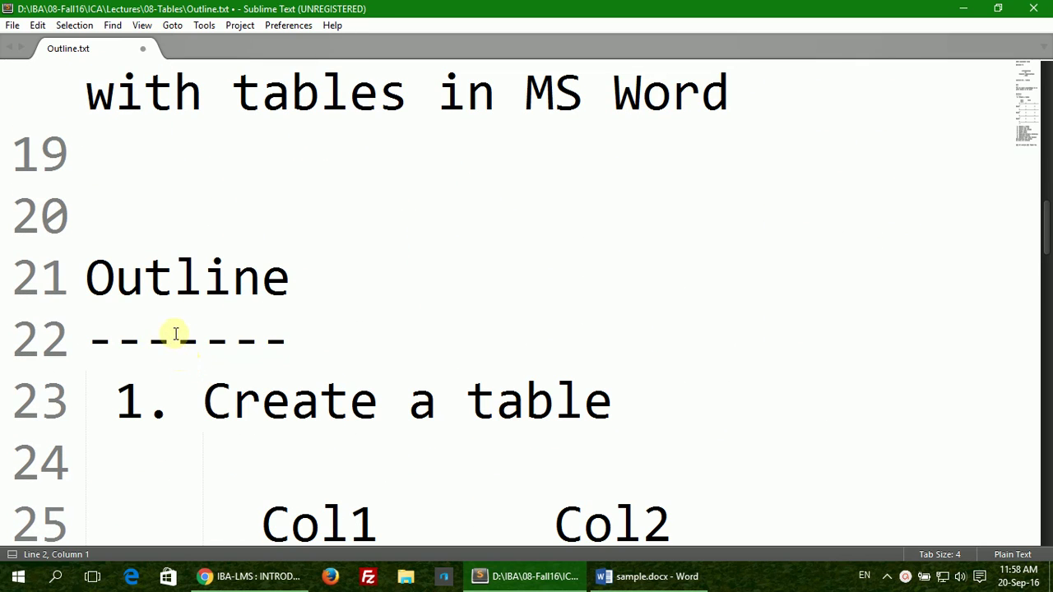
scroll(165, 371, down, 1)
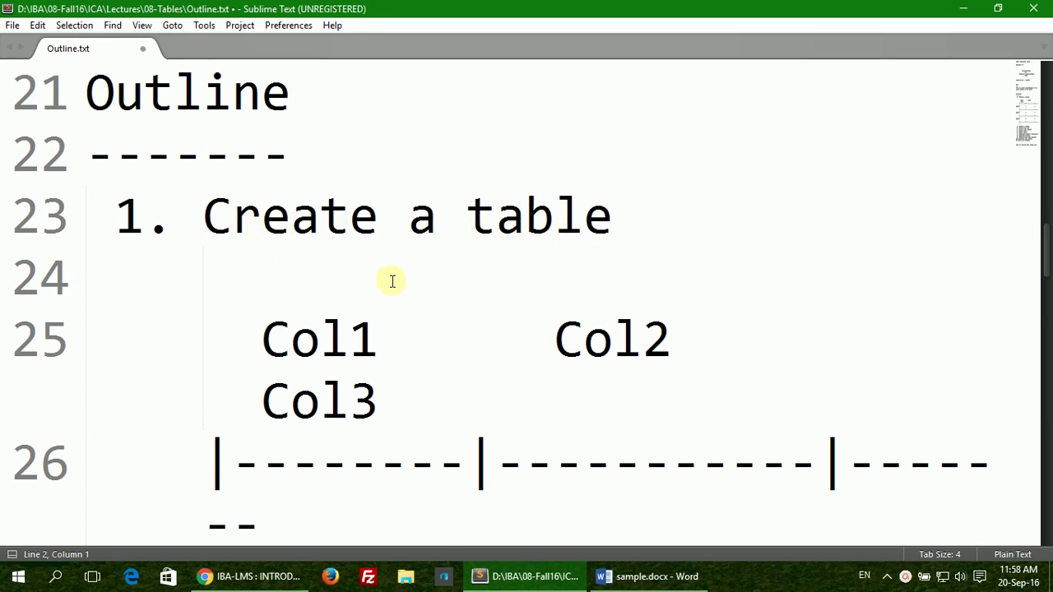
key(ctrl+minus)
key(ctrl+minus)
key(ctrl+minus)
key(ctrl+minus)
key(ctrl+minus)
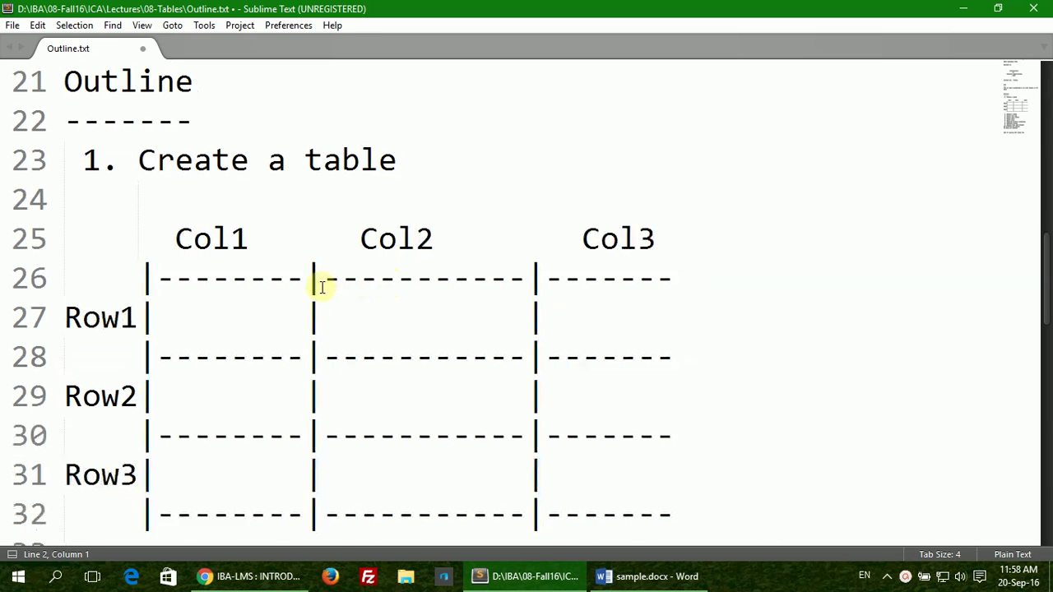
key(ctrl+minus)
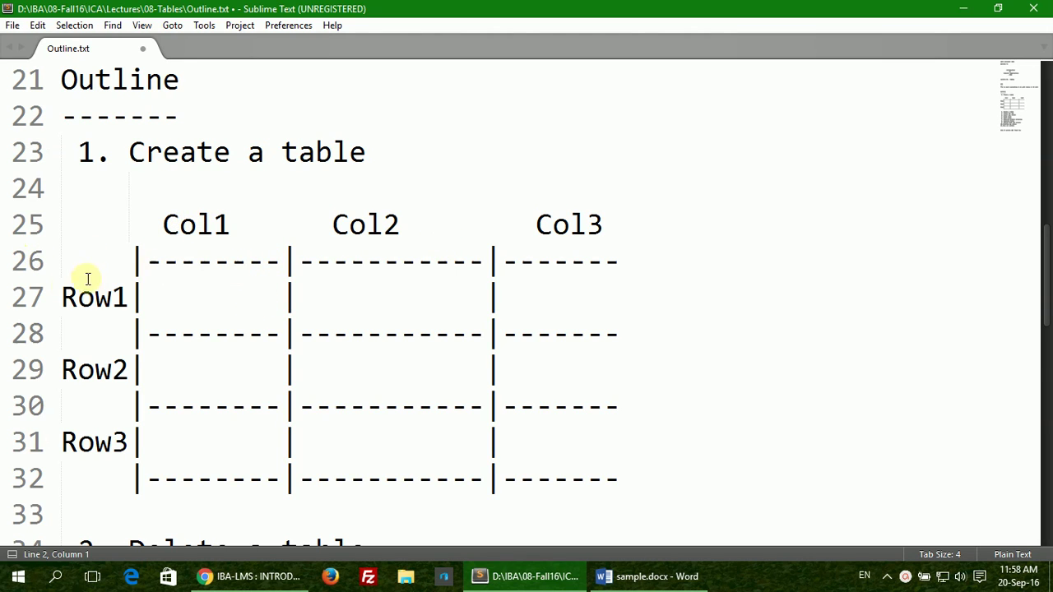
Step: Highlight the sketch's Row1, Col1, Row2 and Row3 lines, then switch to Word
drag(67, 298, 648, 298)
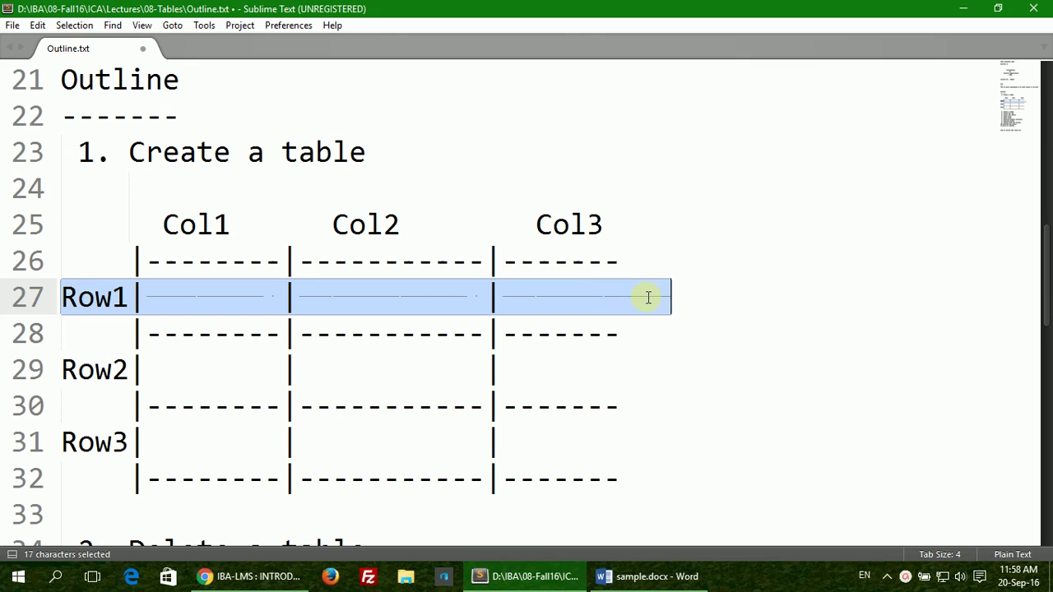
click(197, 225)
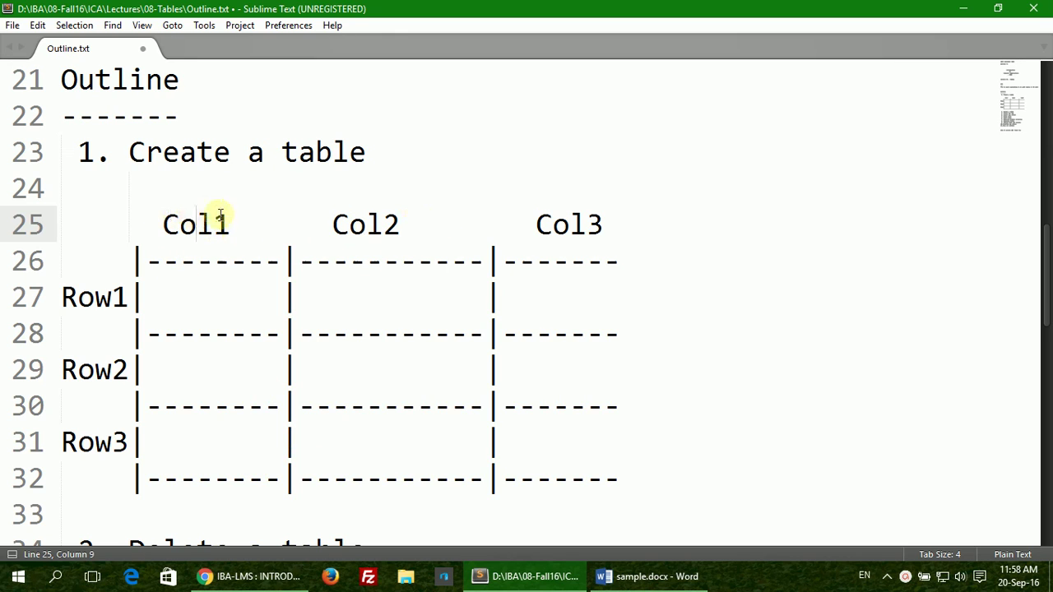
mouse_move(211, 215)
mouse_down()
mouse_move(209, 336)
mouse_move(204, 232)
mouse_up()
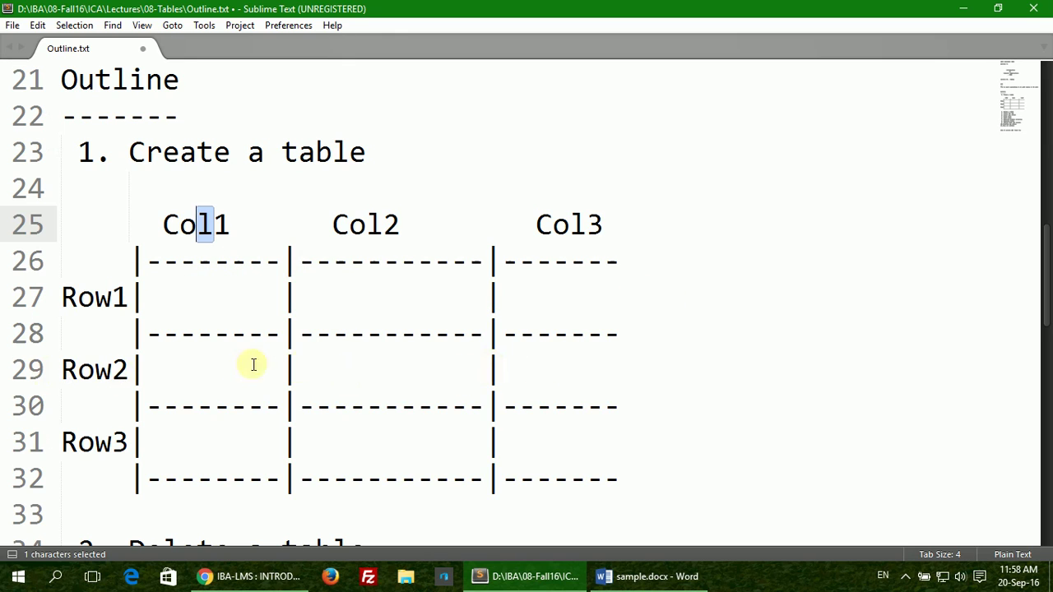
drag(76, 369, 607, 369)
drag(70, 442, 597, 435)
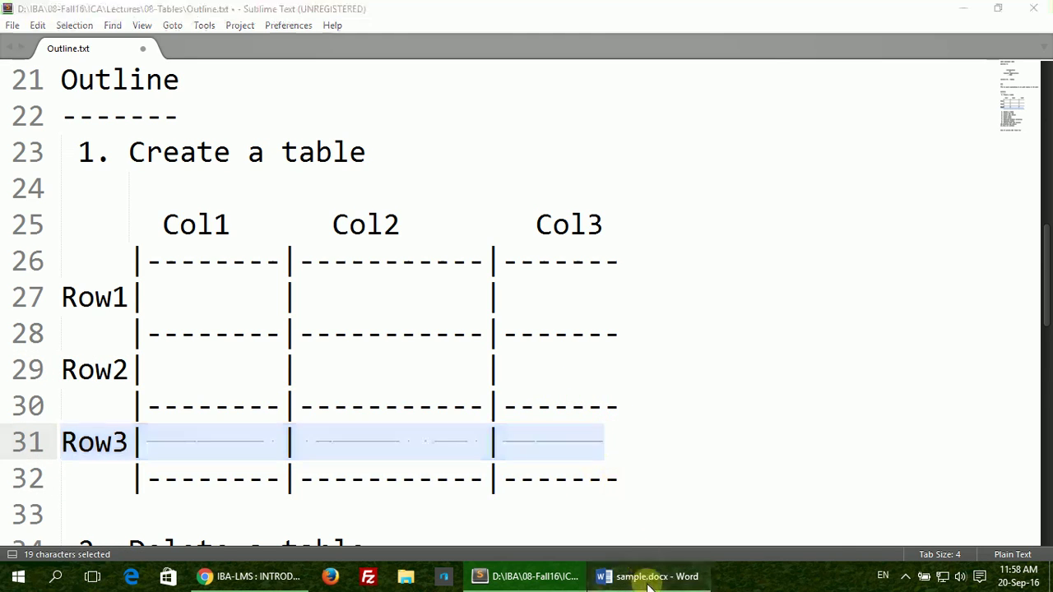
click(648, 575)
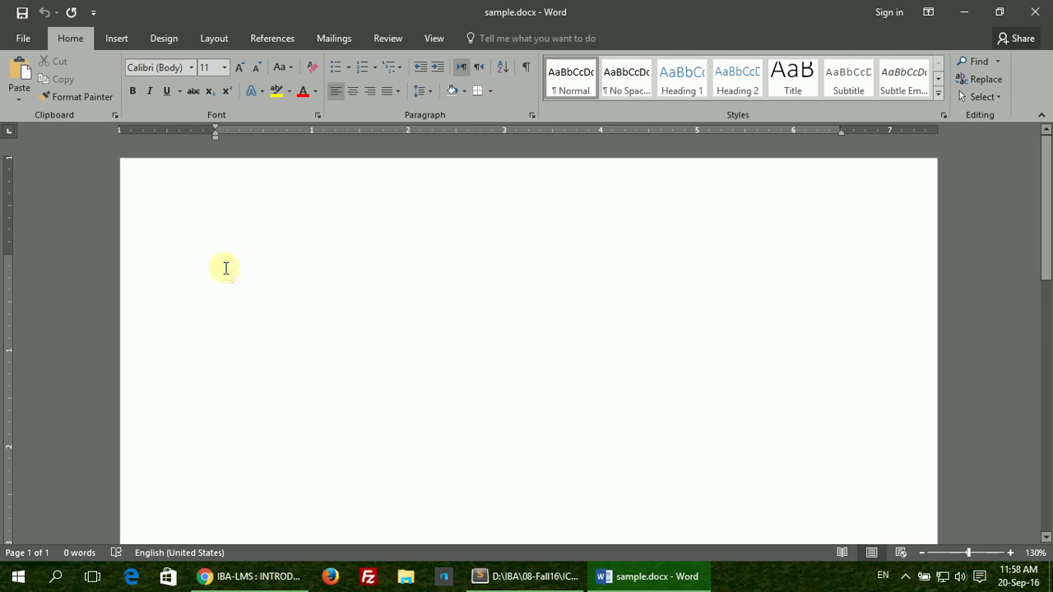
Step: Type 'My First Tables in MS Word' as a Title-style heading with a new paragraph below
text(My )
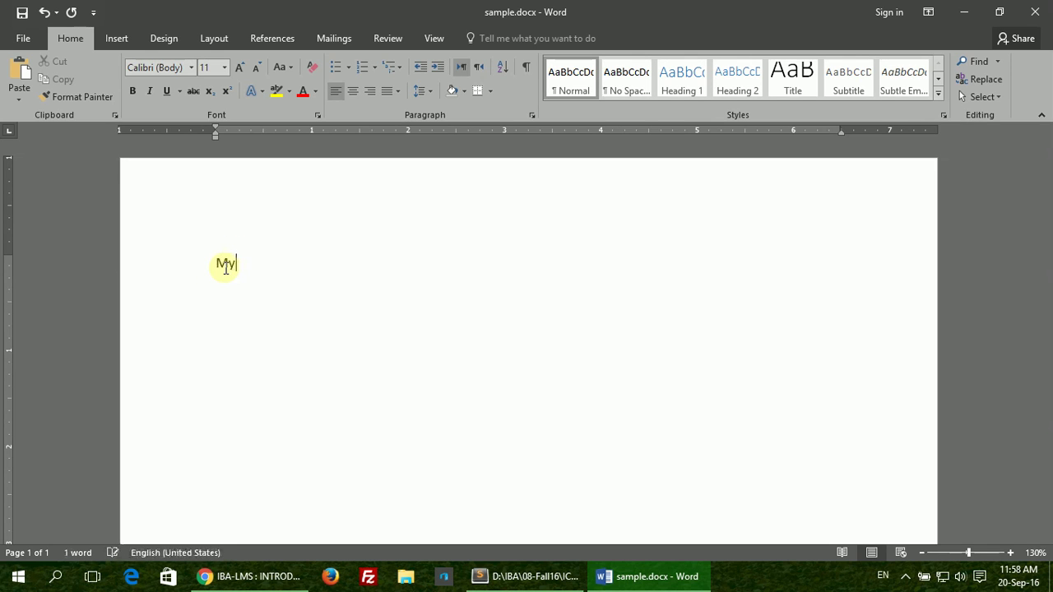
text(First Tables in MS Word)
click(792, 78)
key(Return)
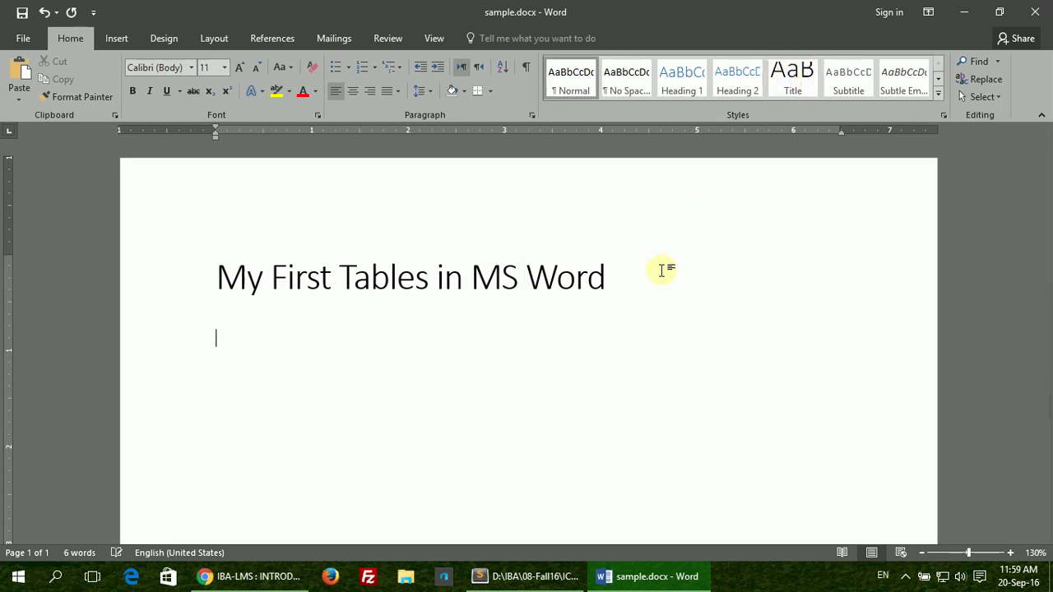
Step: Insert a seven-column table below the title from the Insert tab's Table grid
click(113, 39)
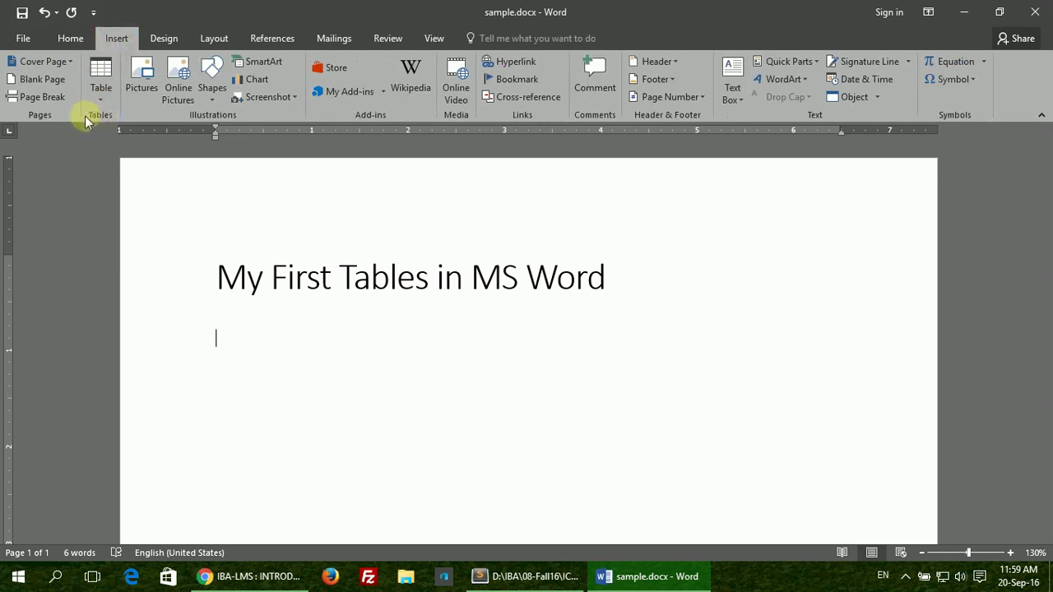
click(101, 78)
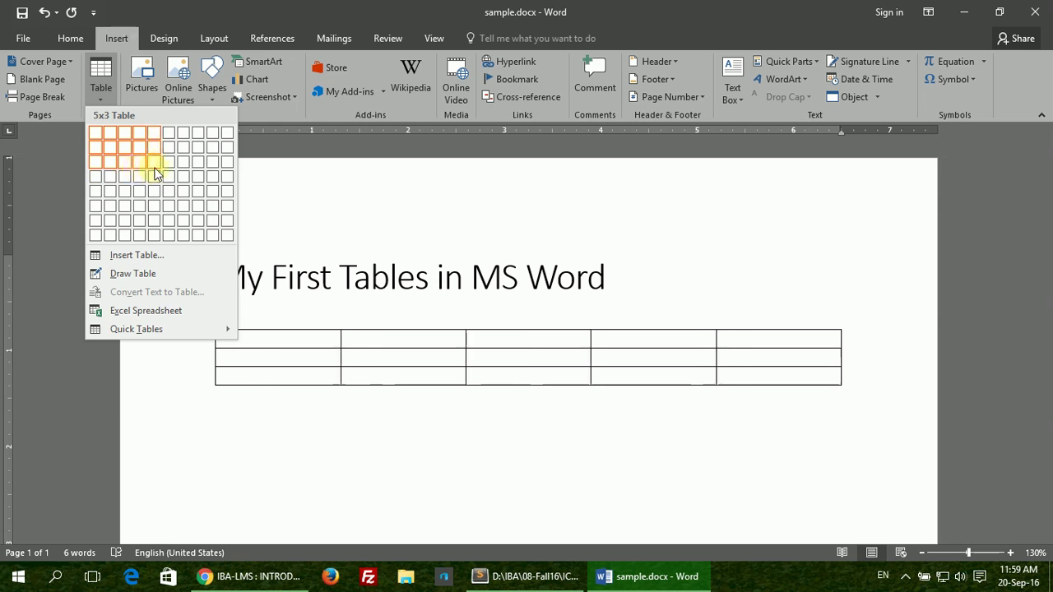
click(187, 188)
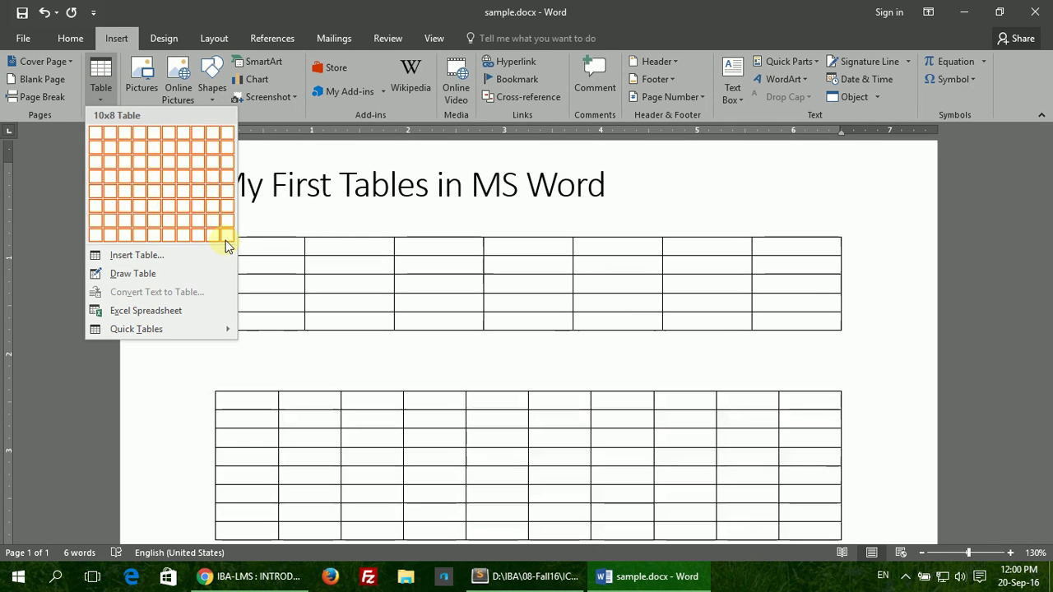
Step: Use Insert Table to add a 50-column by 20-row table
click(142, 257)
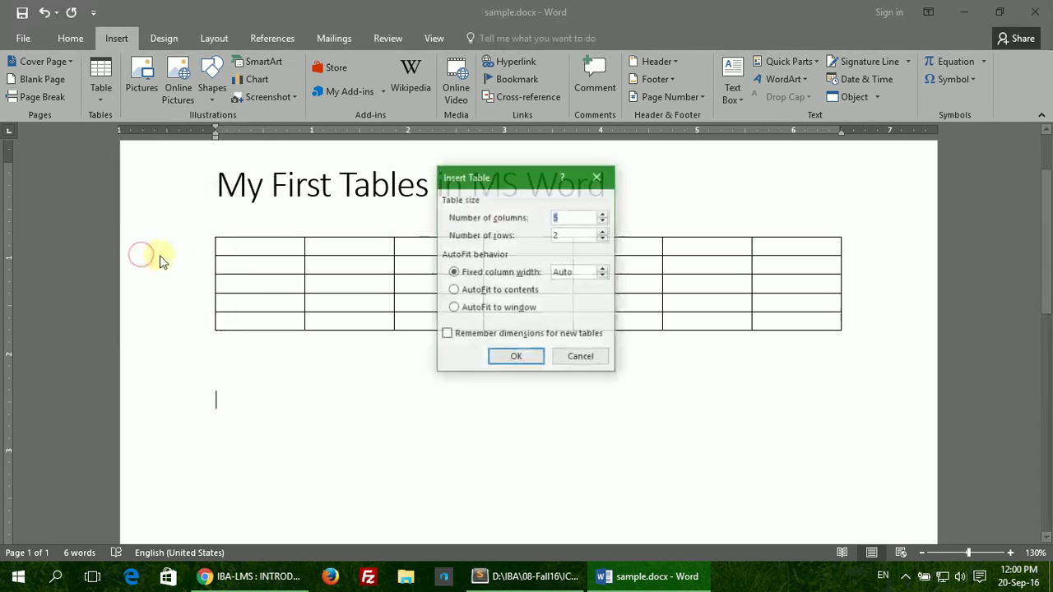
click(572, 217)
drag(573, 218, 524, 219)
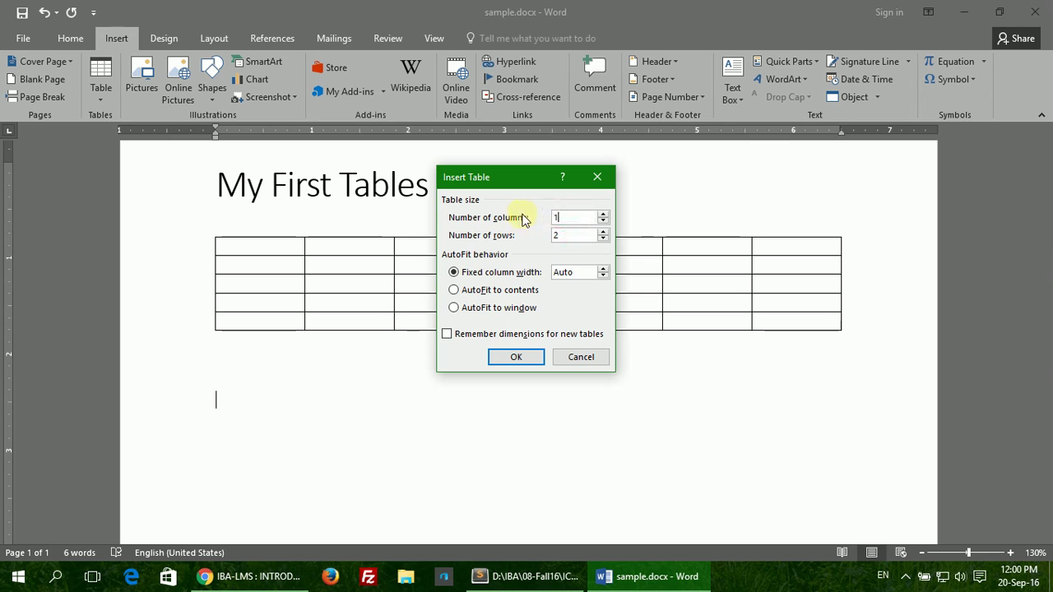
text(10)
key(BackSpace)
key(BackSpace)
text(50)
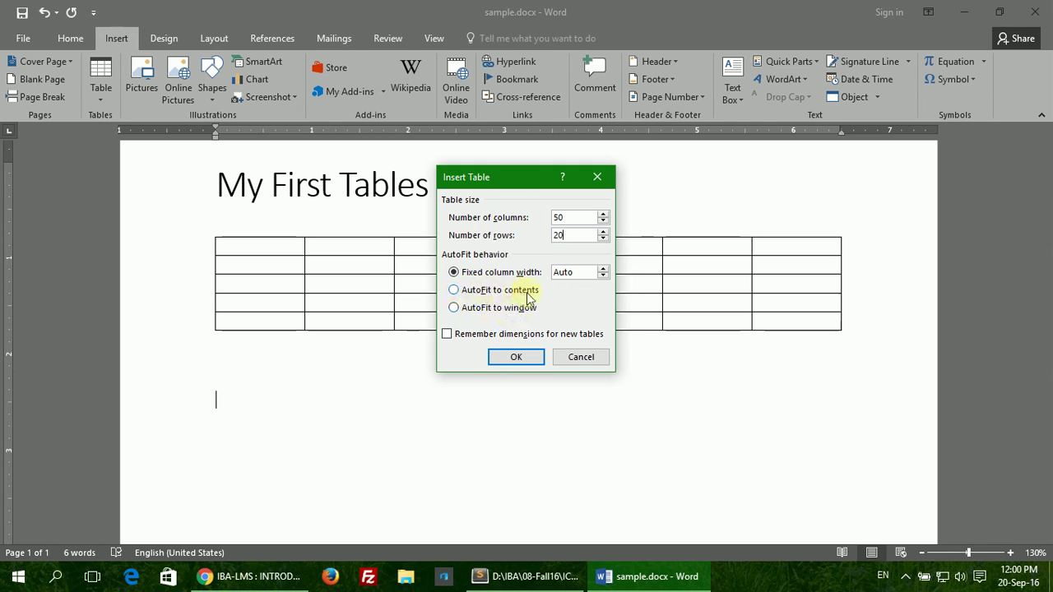
click(516, 357)
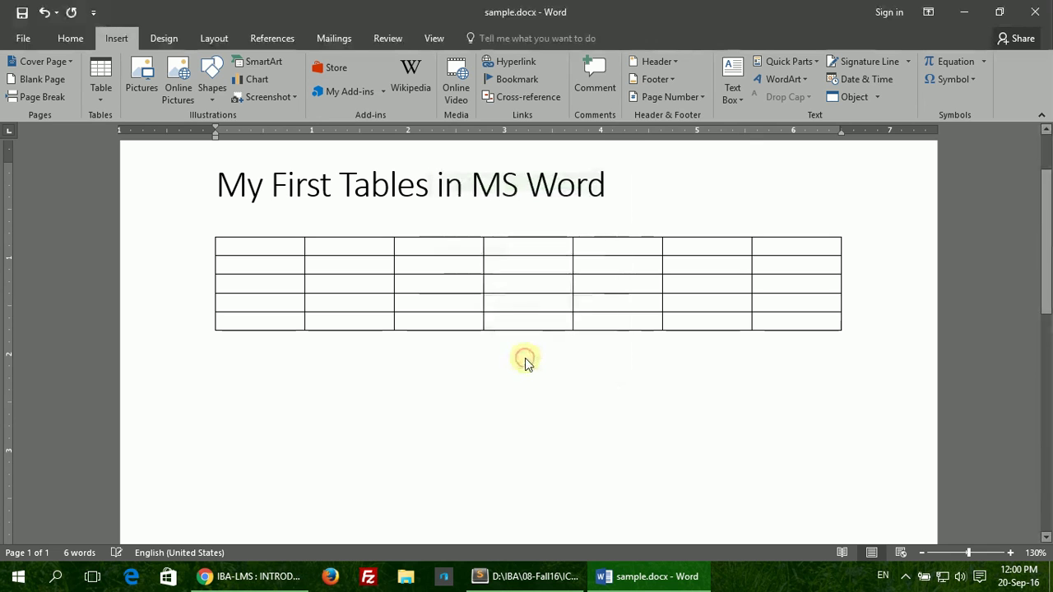
Step: Highlight the 'Delete a table' item in the Sublime Text outline, then return to Word
scroll(434, 368, down, 8)
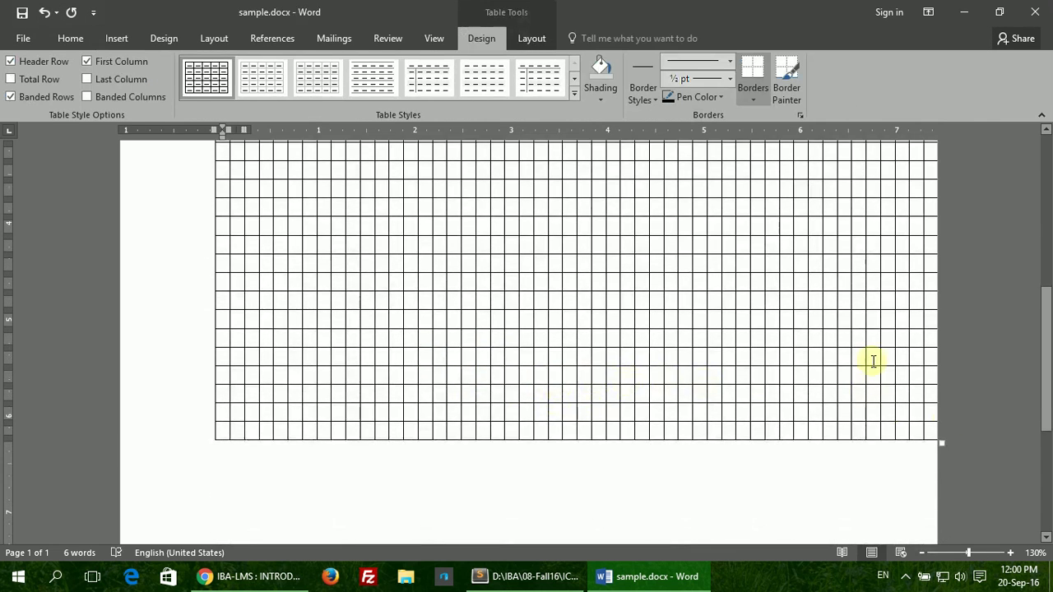
scroll(472, 338, up, 6)
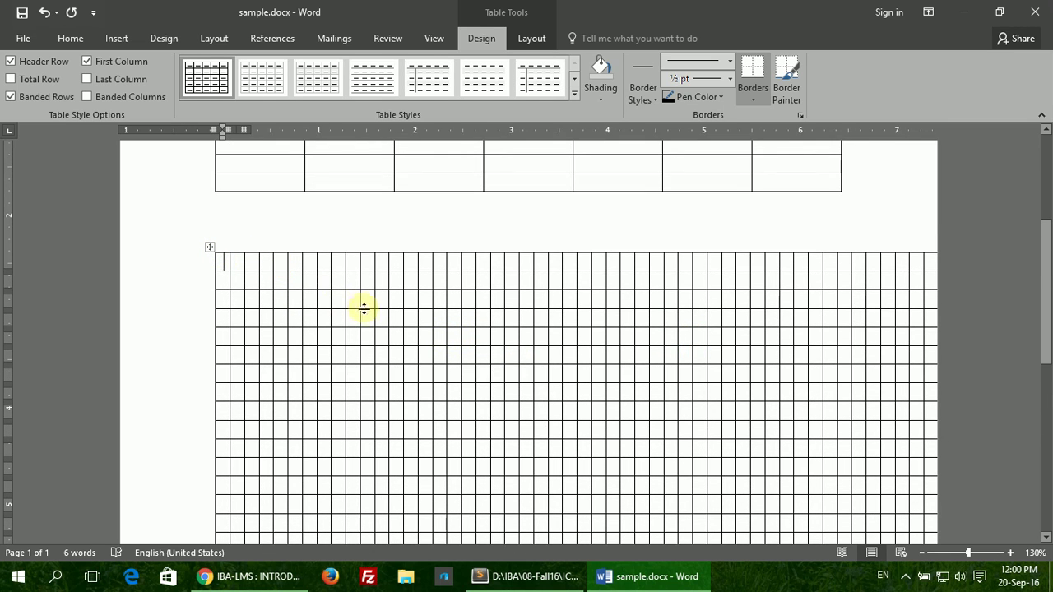
click(526, 576)
scroll(208, 319, down, 1)
drag(78, 442, 386, 453)
click(654, 575)
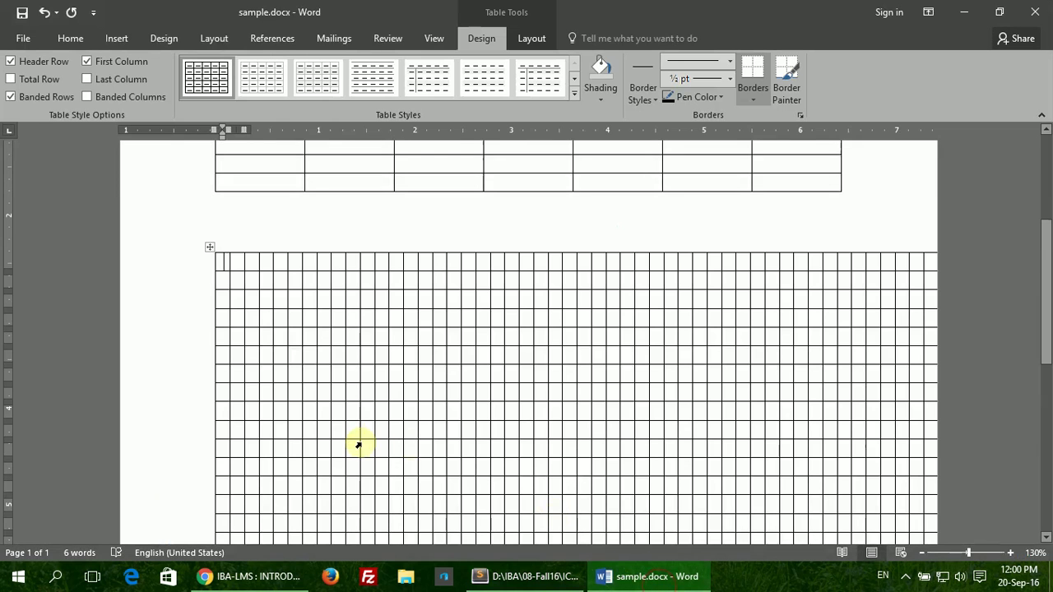
Step: Delete the entire 50-column table with Layout > Delete > Delete Table
click(305, 280)
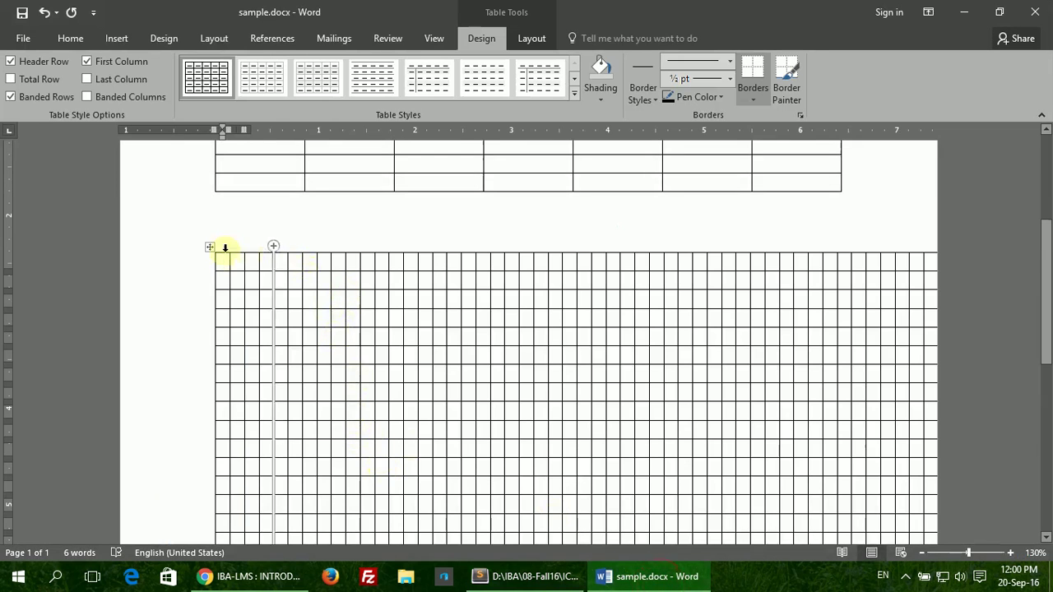
click(532, 37)
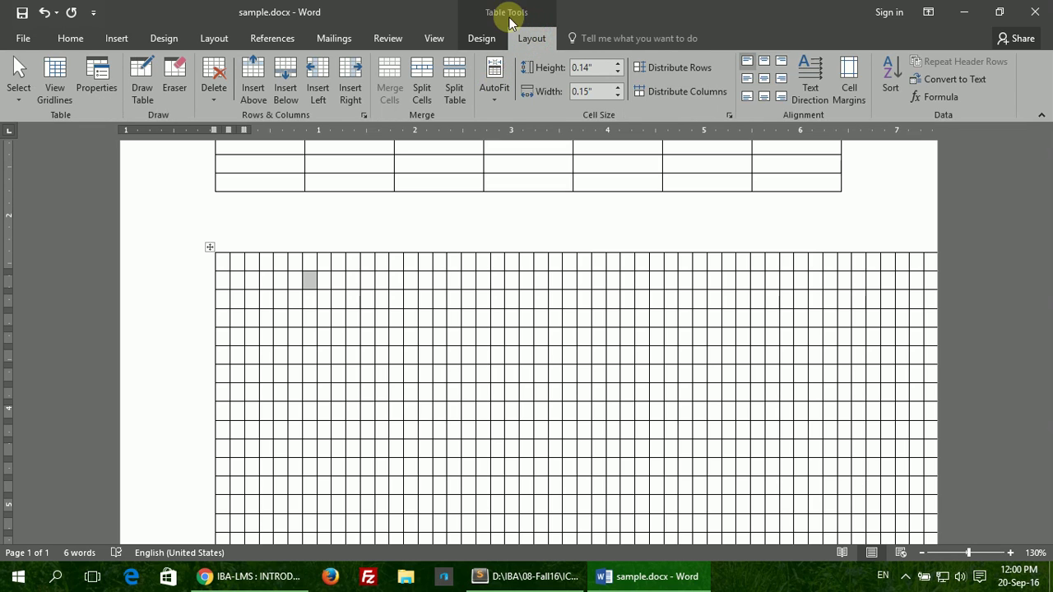
click(207, 97)
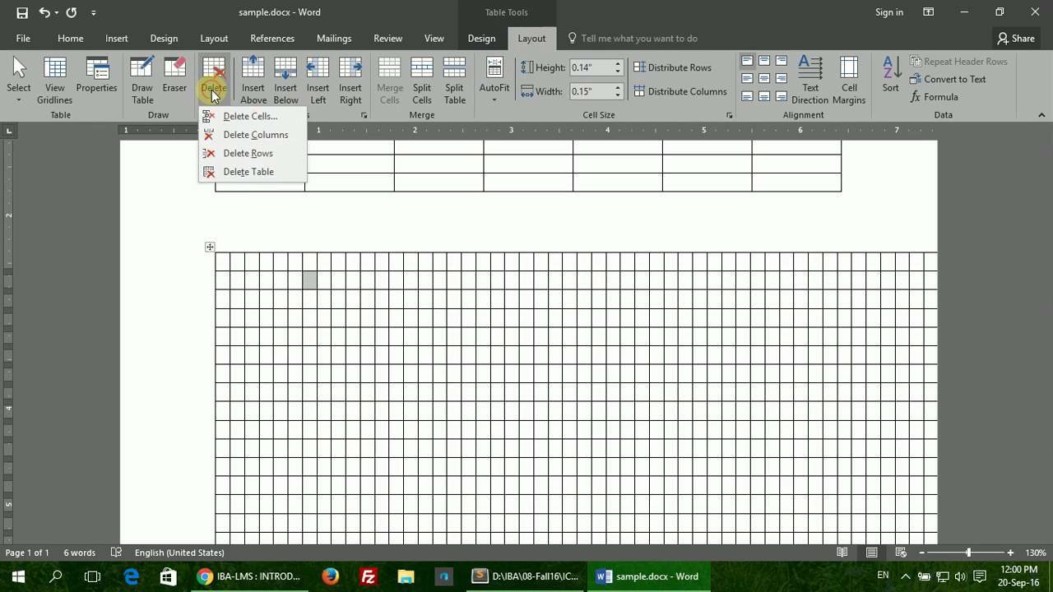
click(242, 173)
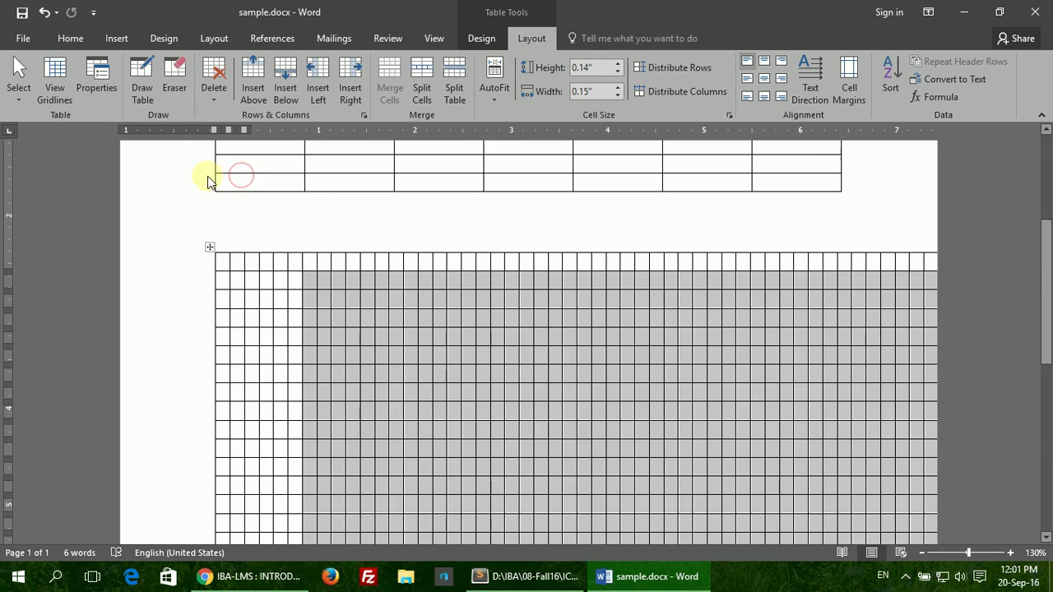
Step: Apply Delete Table from the Layout tab to the remaining table as well
scroll(301, 263, up, 4)
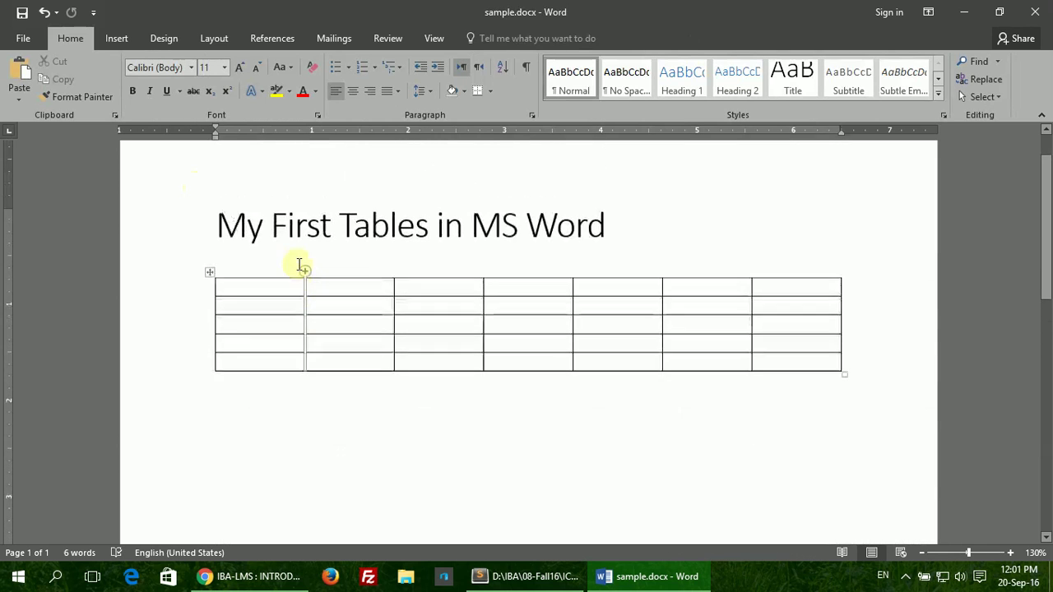
click(437, 312)
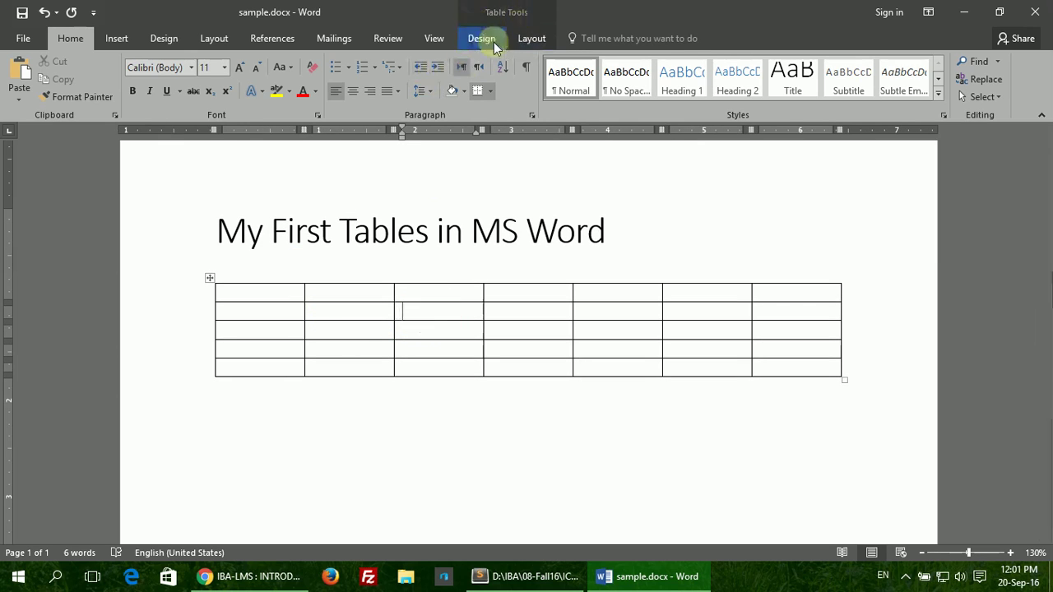
click(524, 37)
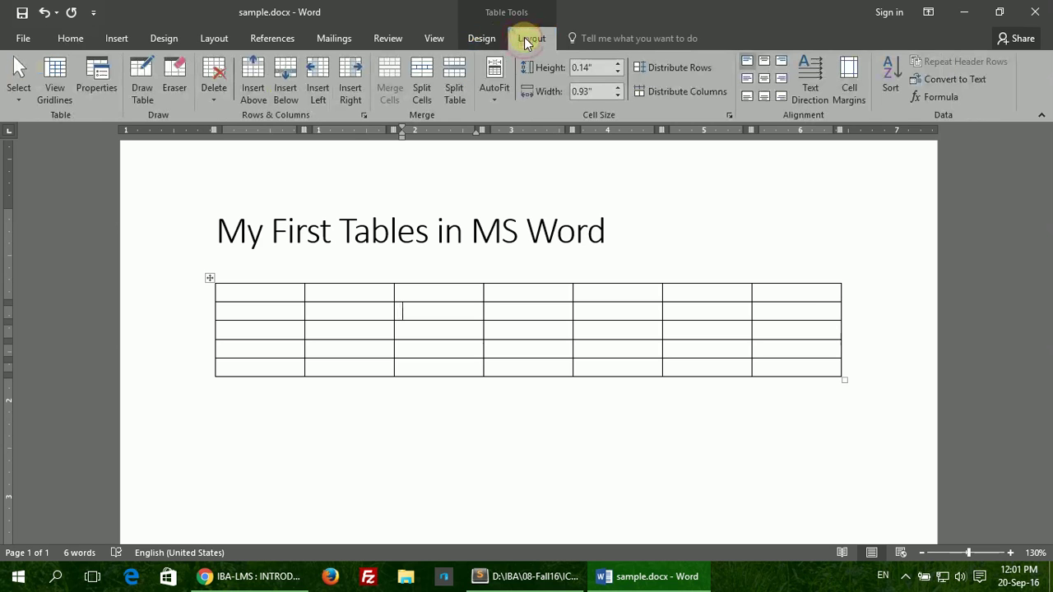
click(213, 83)
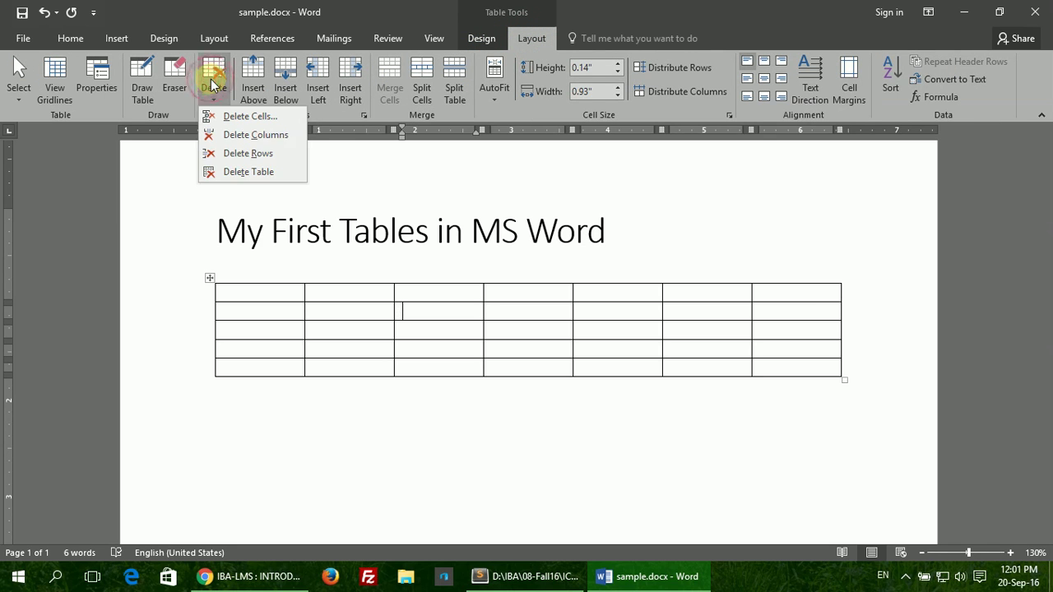
click(240, 172)
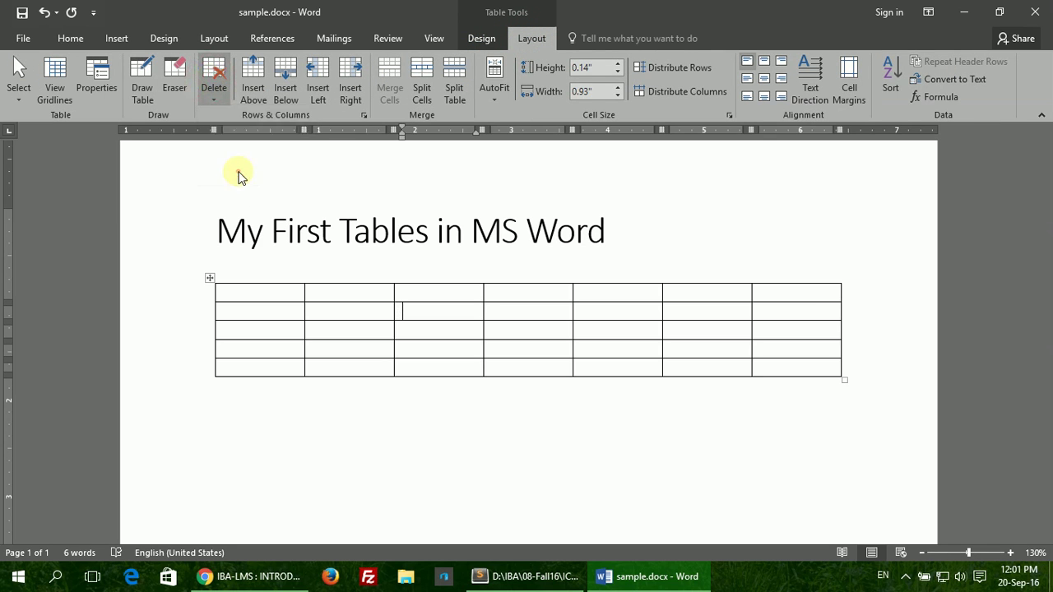
Step: Select the 'Insert new row' and 'Insert new column' outline items, then return to Word
key(alt+Tab)
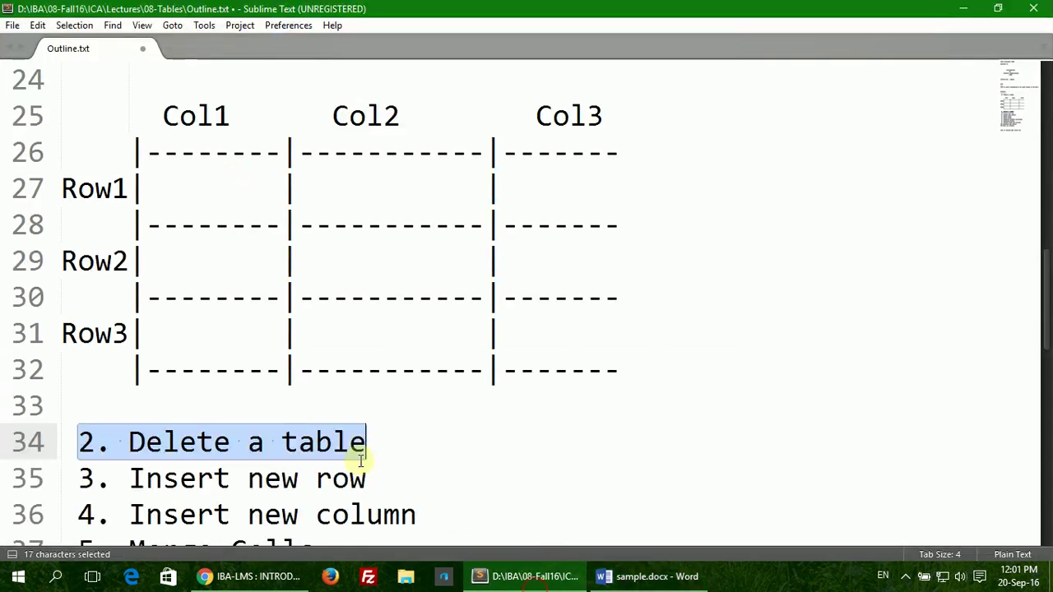
scroll(216, 321, down, 1)
drag(367, 370, 129, 370)
drag(430, 406, 132, 366)
click(653, 576)
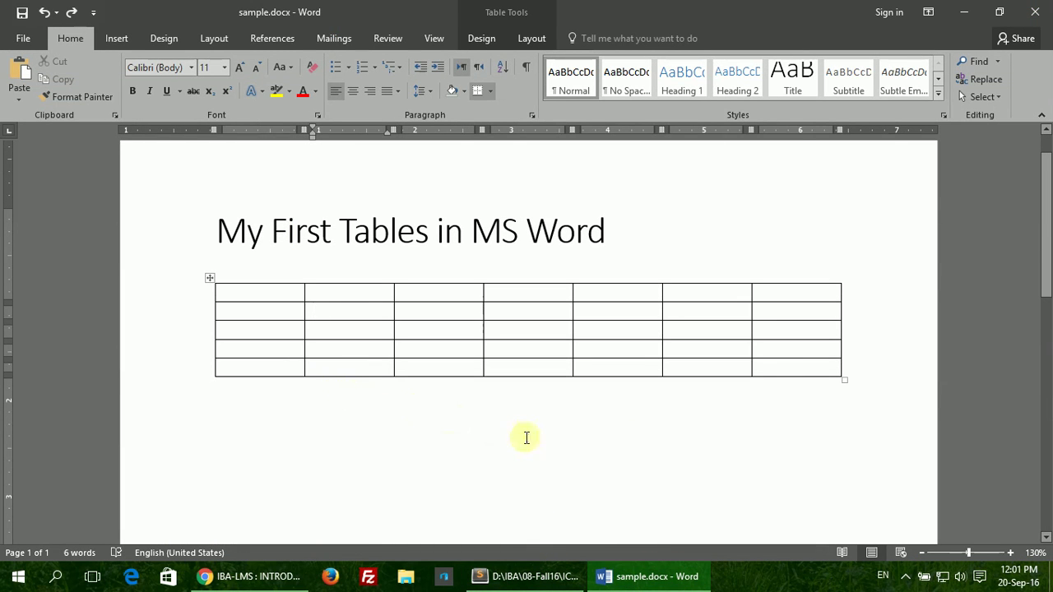
Step: Add one blank row at the table's bottom and two between the middle rows
click(774, 373)
mouse_move(202, 370)
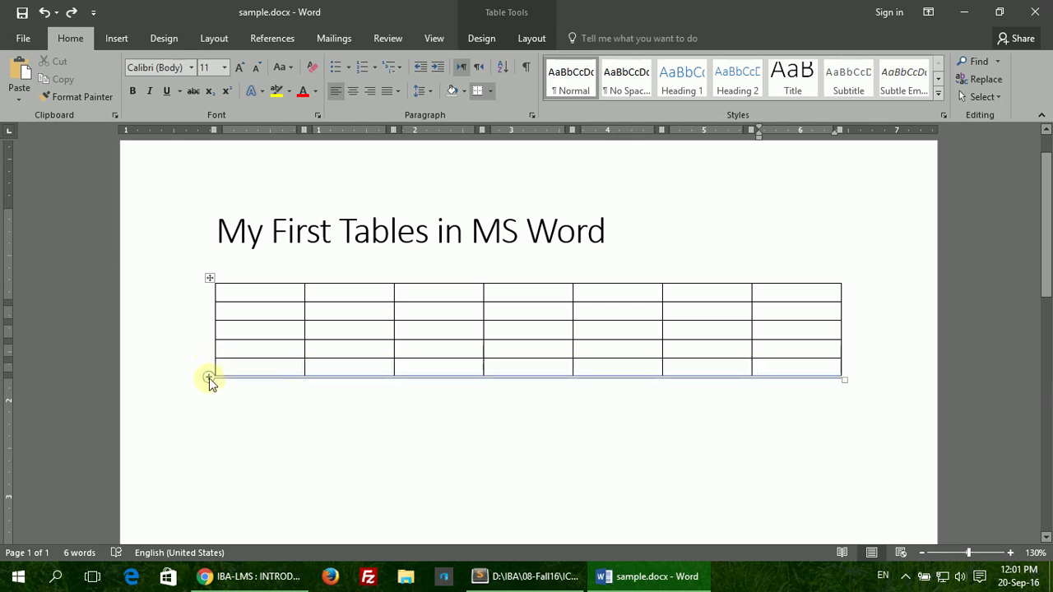
click(209, 378)
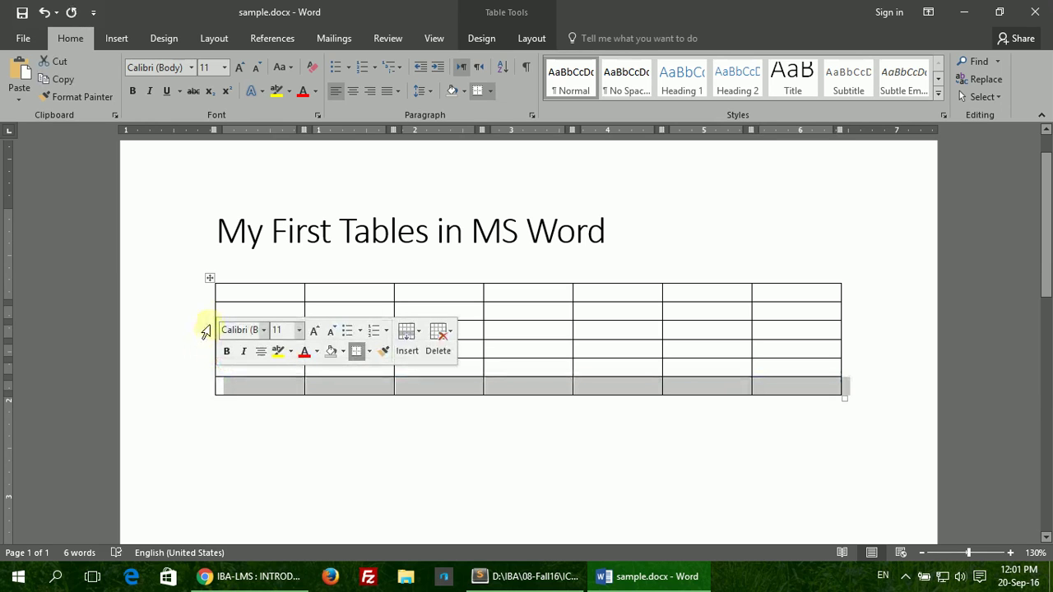
click(232, 310)
mouse_move(208, 323)
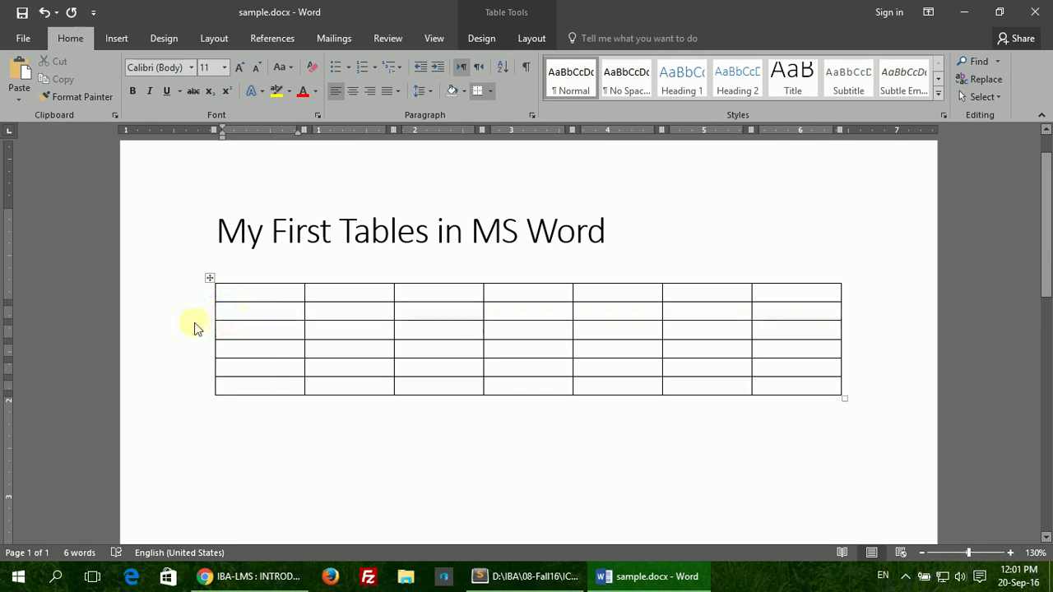
click(208, 322)
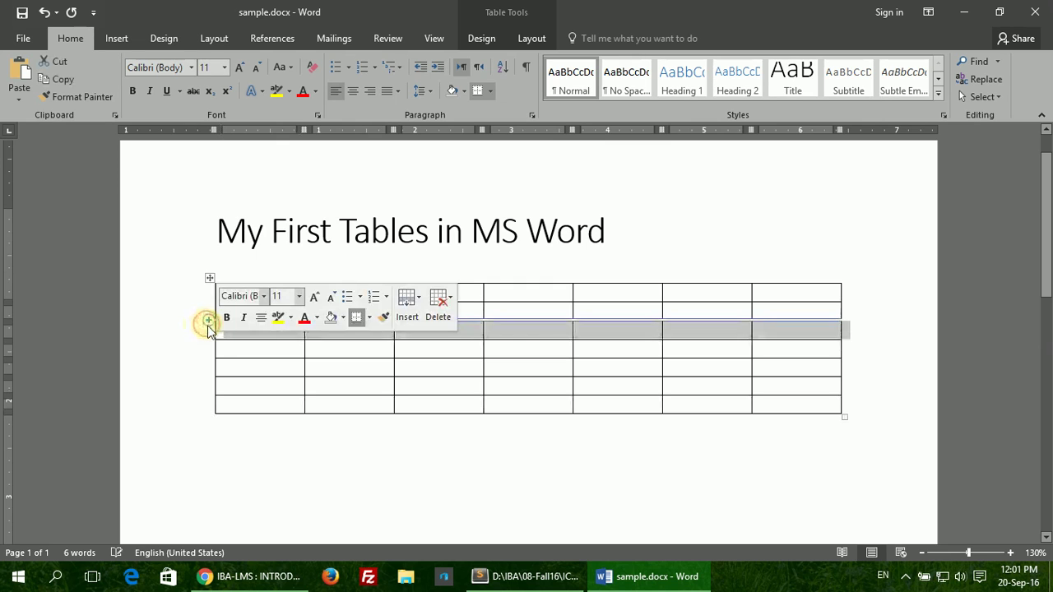
click(208, 340)
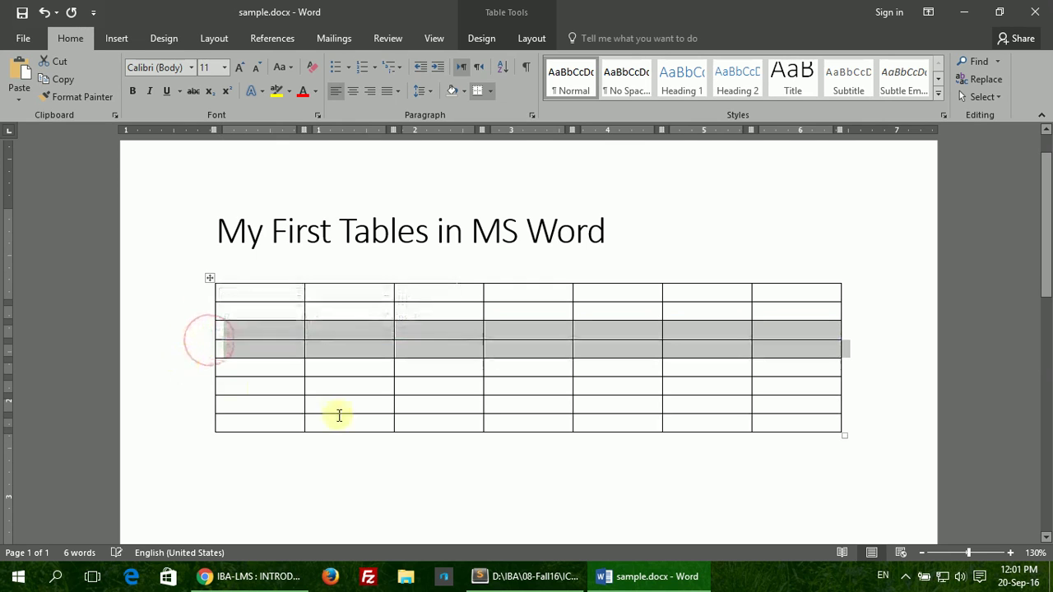
click(313, 292)
mouse_move(304, 278)
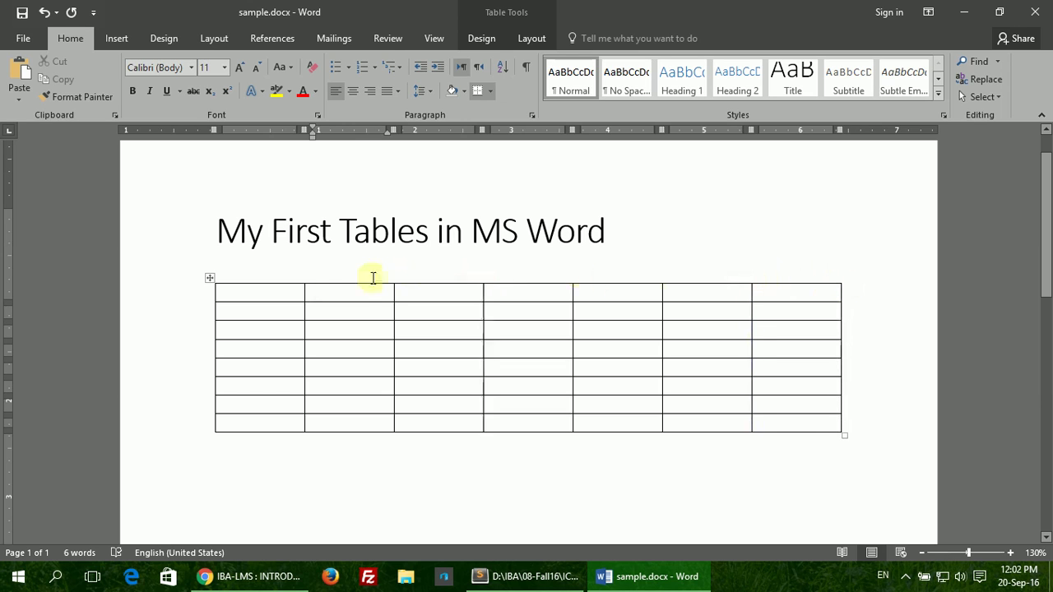
Step: Look over the cell shortcut menu's Insert options, dismiss it, and show Table Layout
right_click(337, 309)
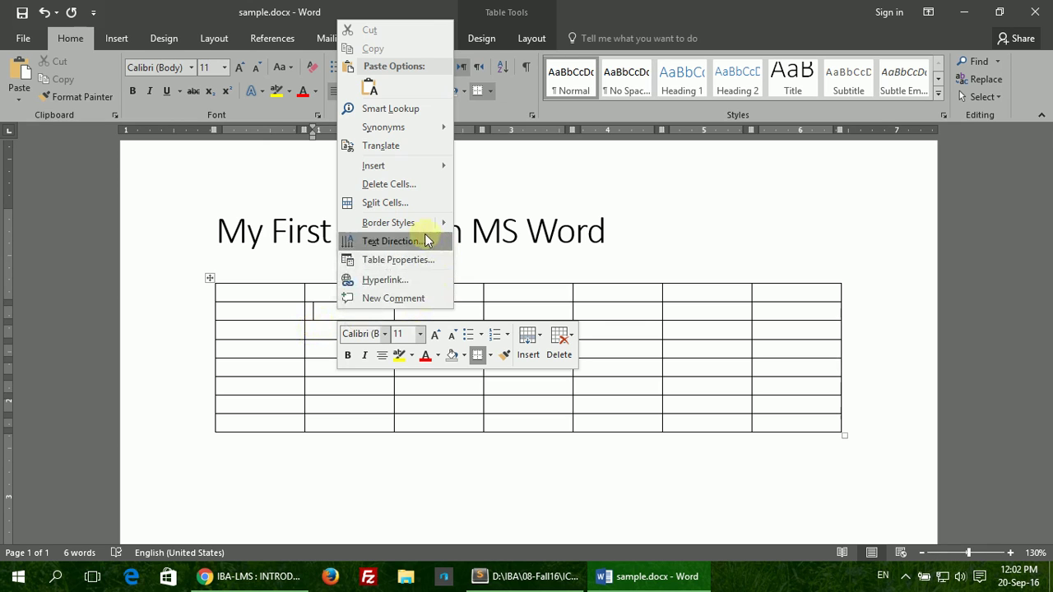
mouse_move(391, 171)
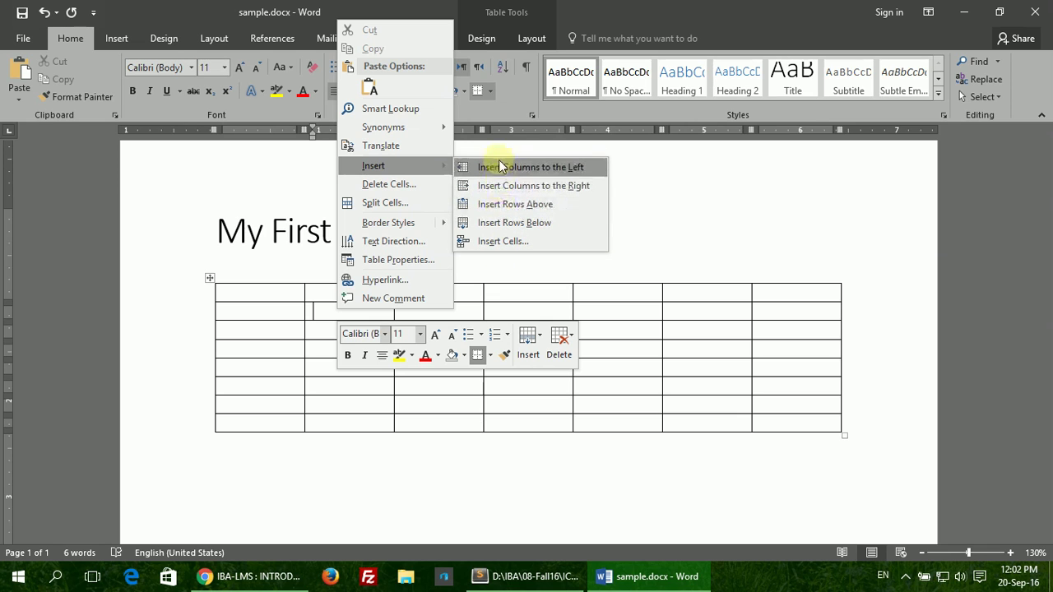
click(311, 327)
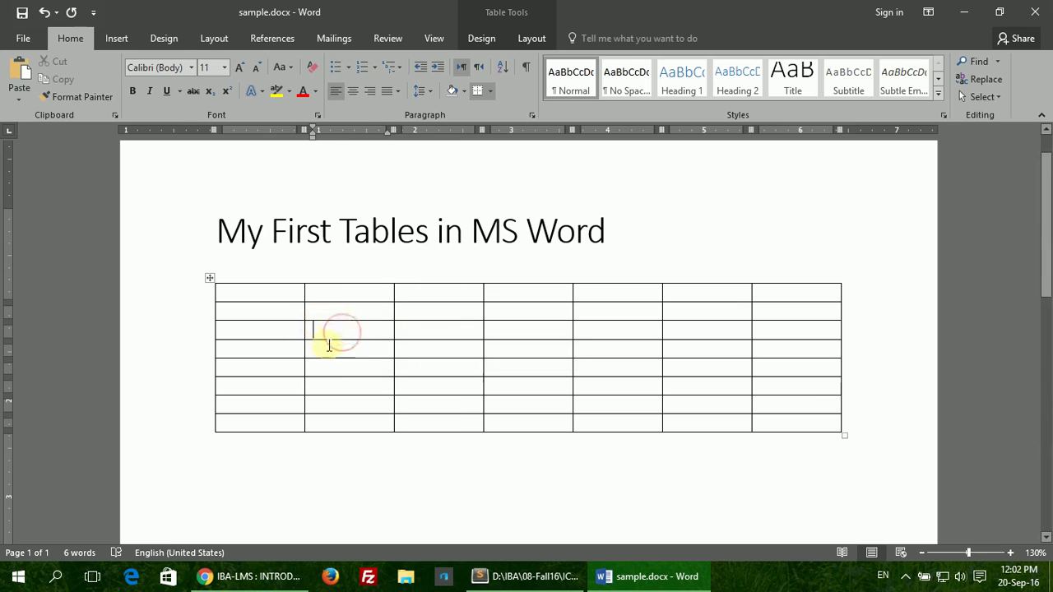
click(525, 39)
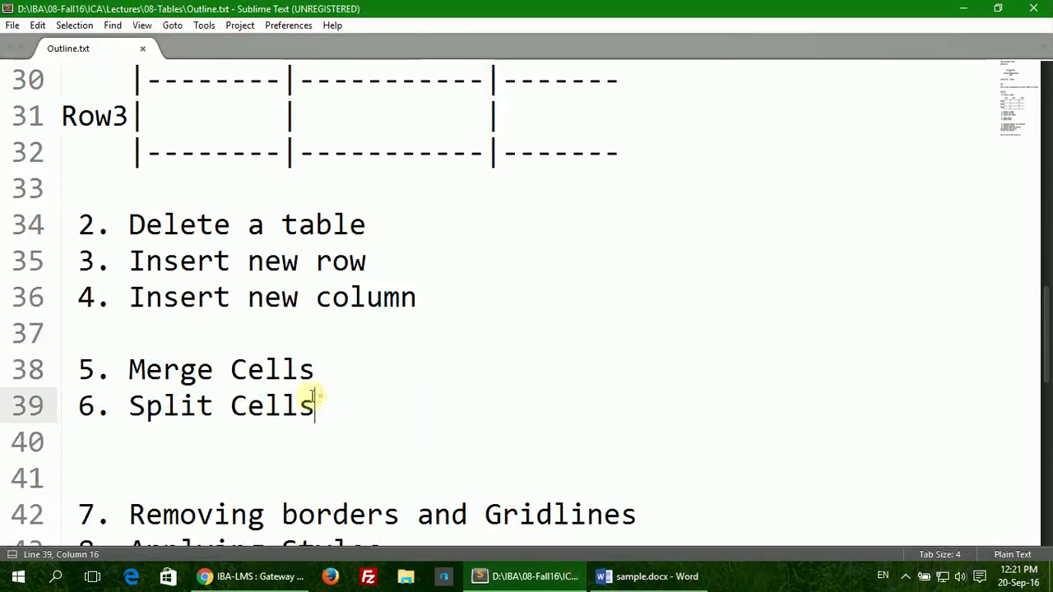
Step: Select the '5. Merge Cells' and '6. Split Cells' outline lines, then go back to Word
drag(317, 403, 64, 360)
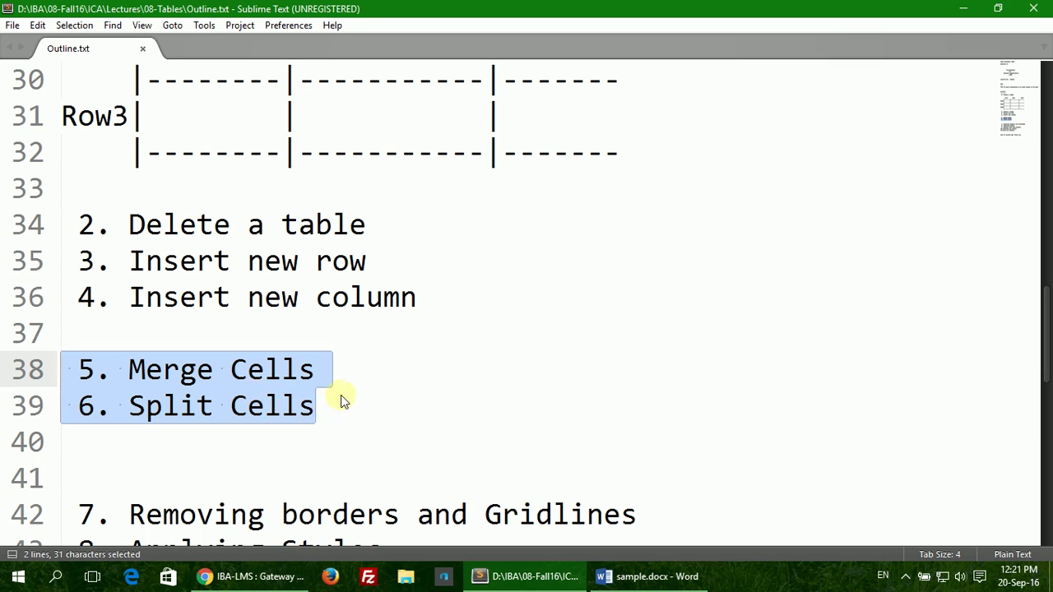
click(650, 577)
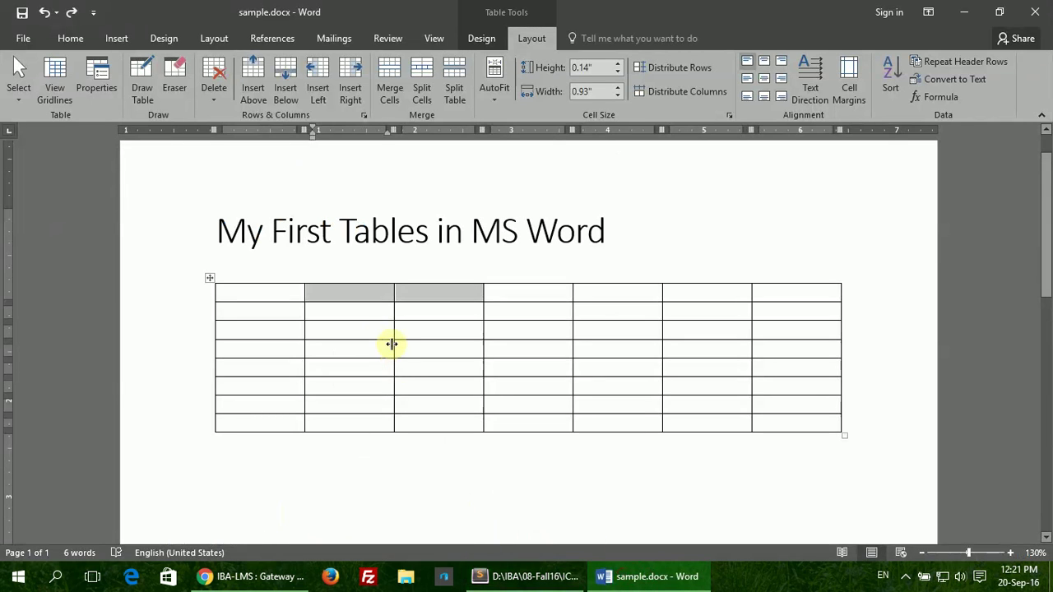
Step: Select row 1's second and third cells and merge them from the shortcut menu
click(380, 333)
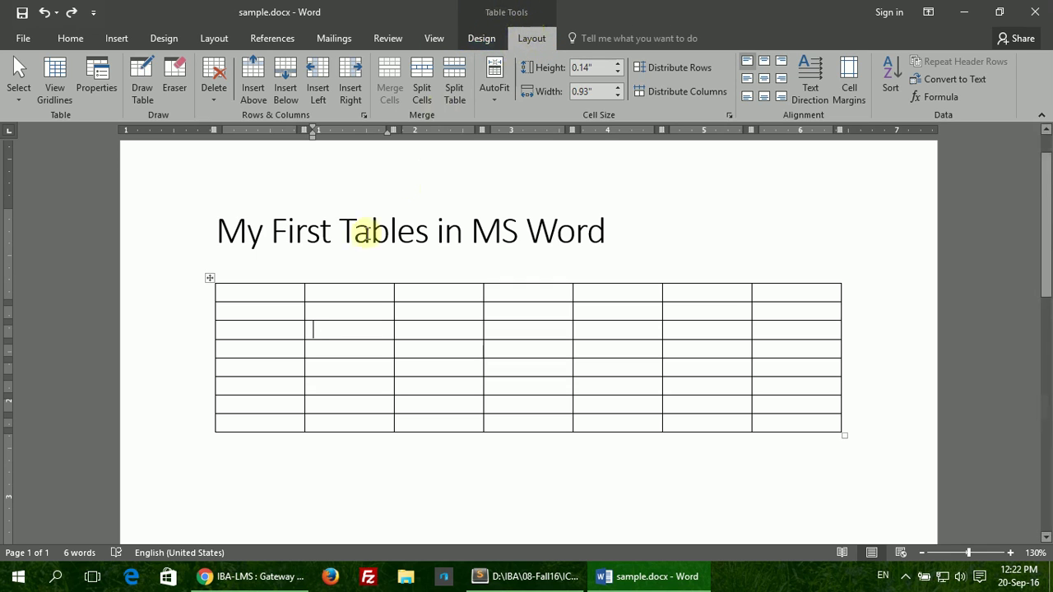
drag(375, 296, 422, 310)
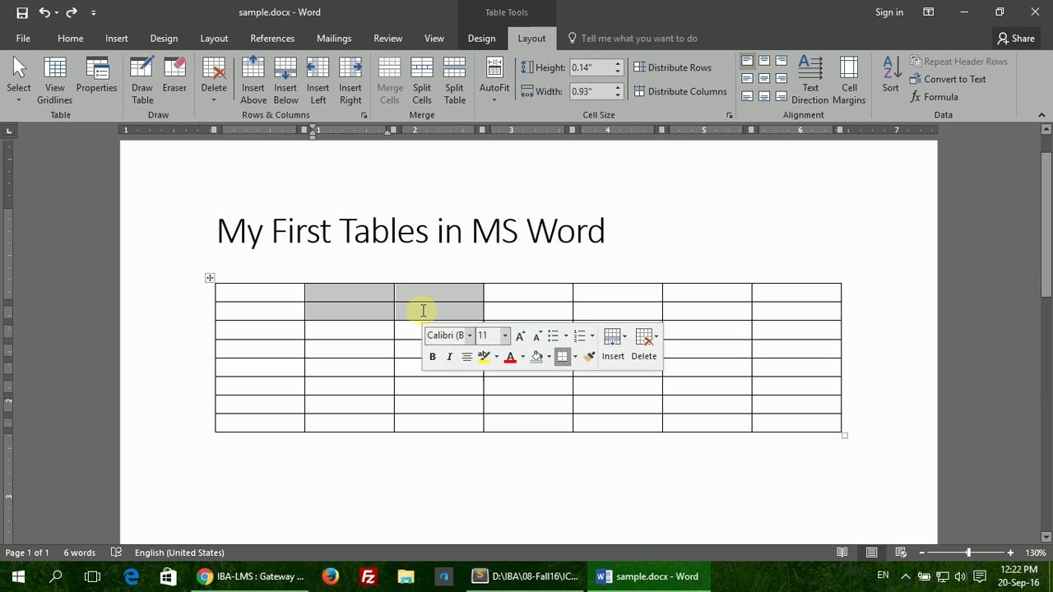
click(383, 298)
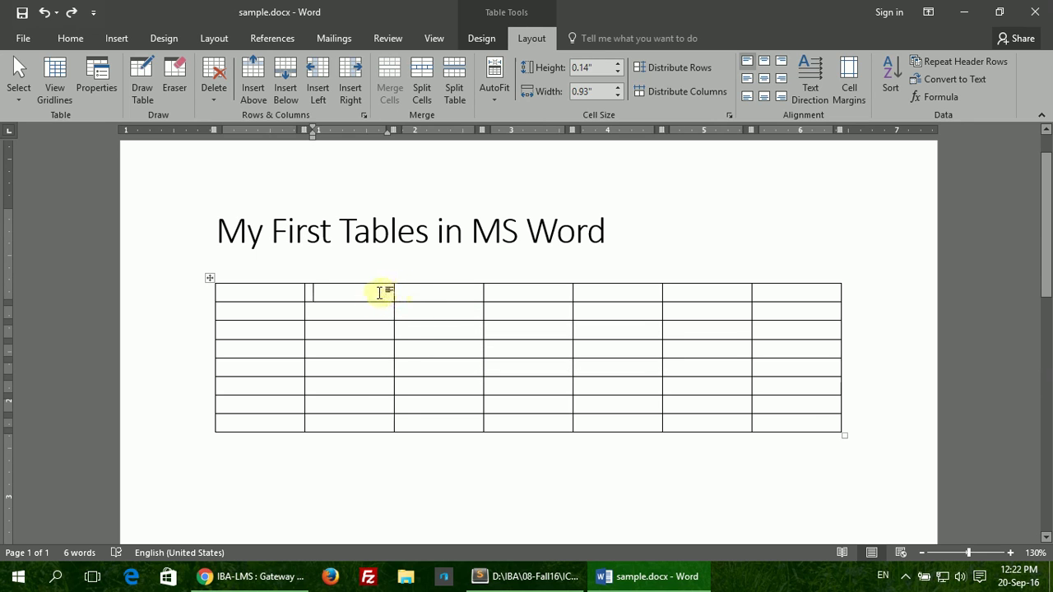
drag(365, 292, 463, 299)
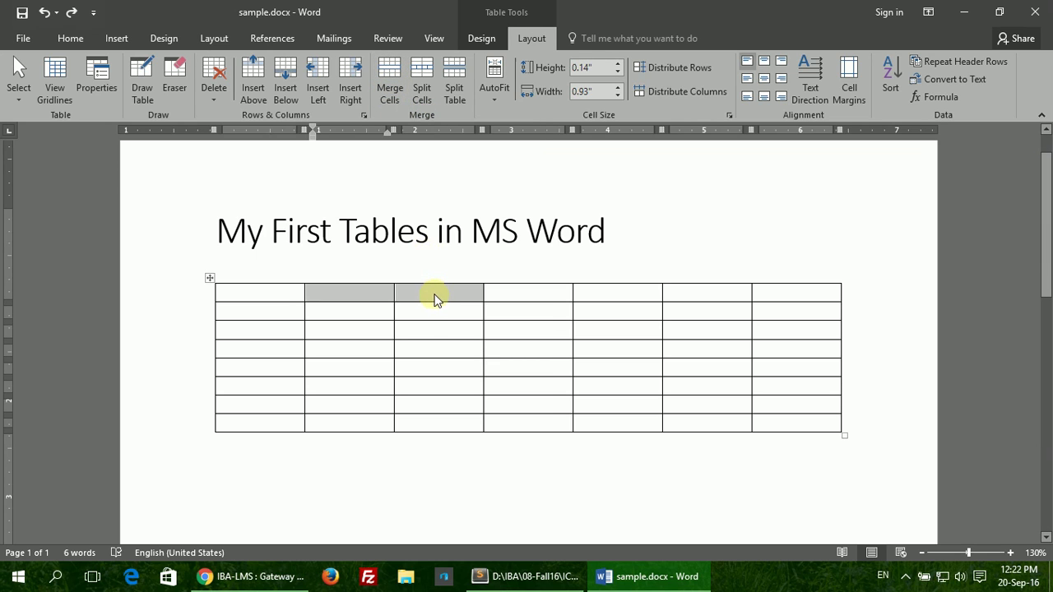
right_click(435, 299)
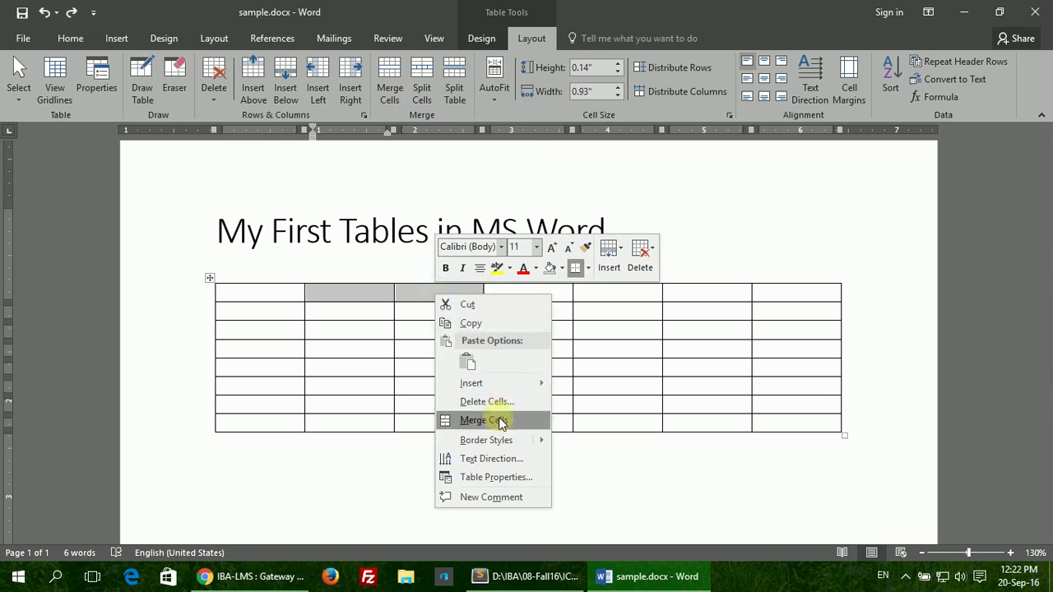
click(499, 420)
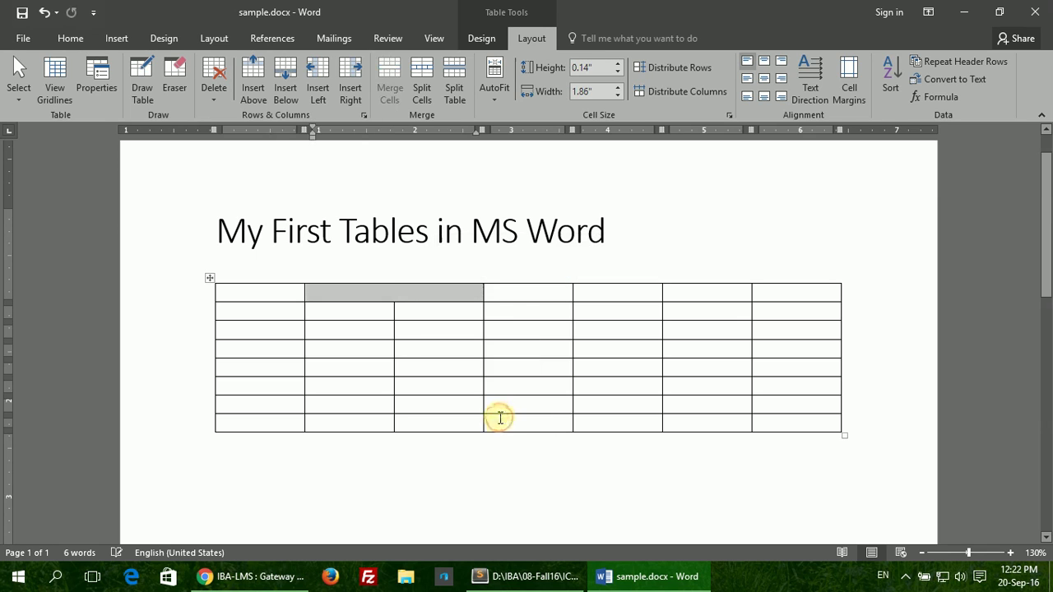
Step: Type centred 'Table' in the merged cell, then centred 'Design' and 'L' in the two cells below
click(379, 293)
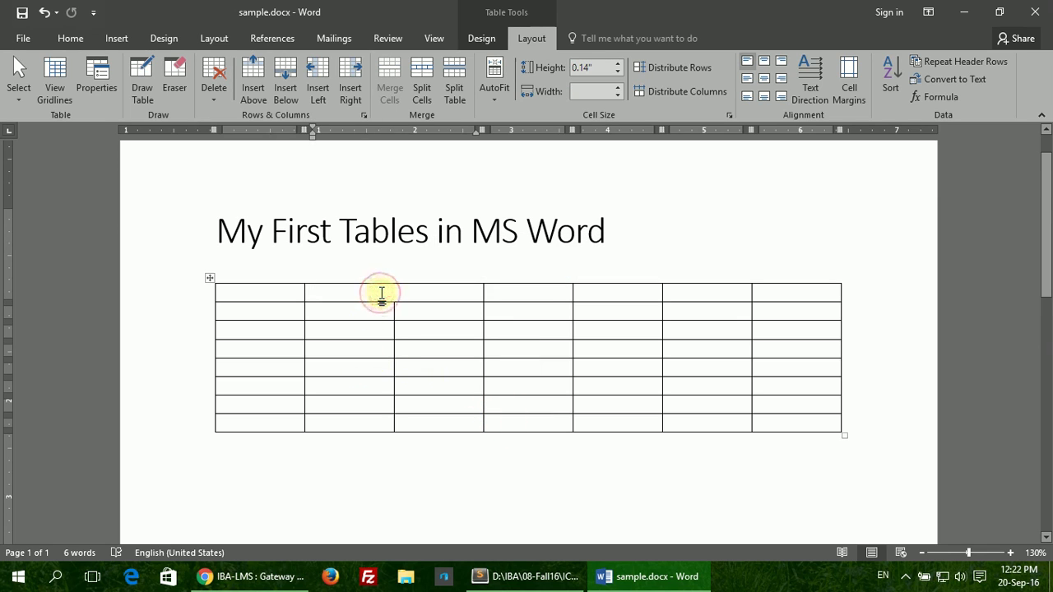
text(Tables)
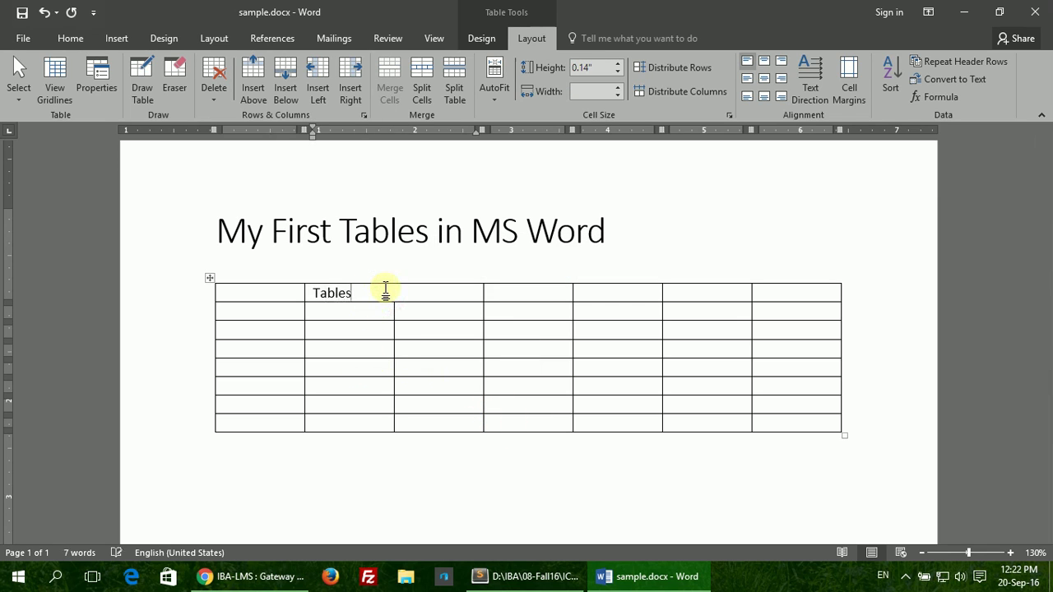
key(ctrl+e)
click(375, 311)
text(Design)
key(ctrl+e)
click(411, 313)
text(Layout)
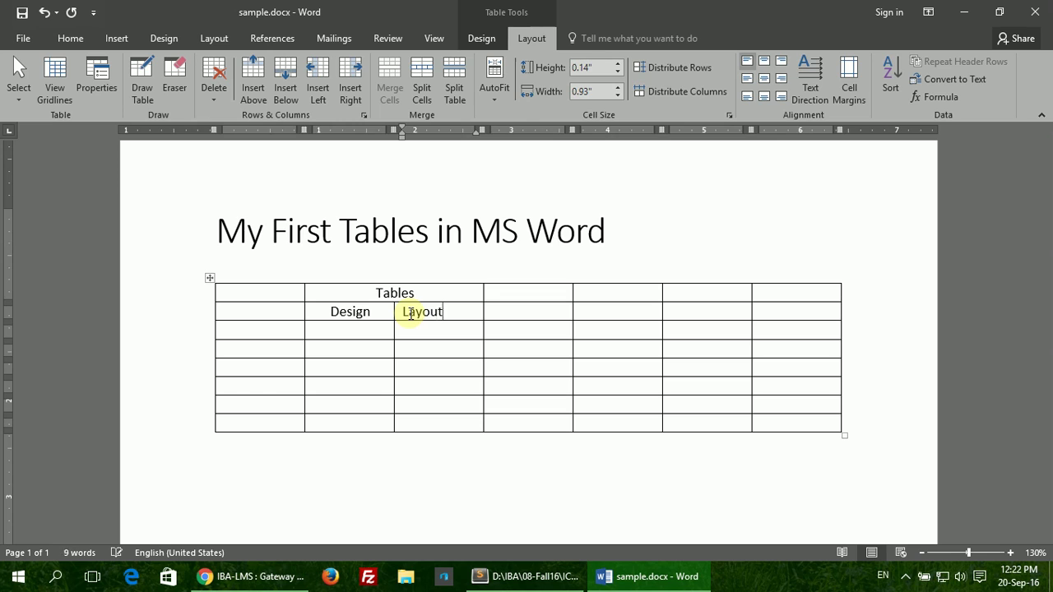
key(ctrl+e)
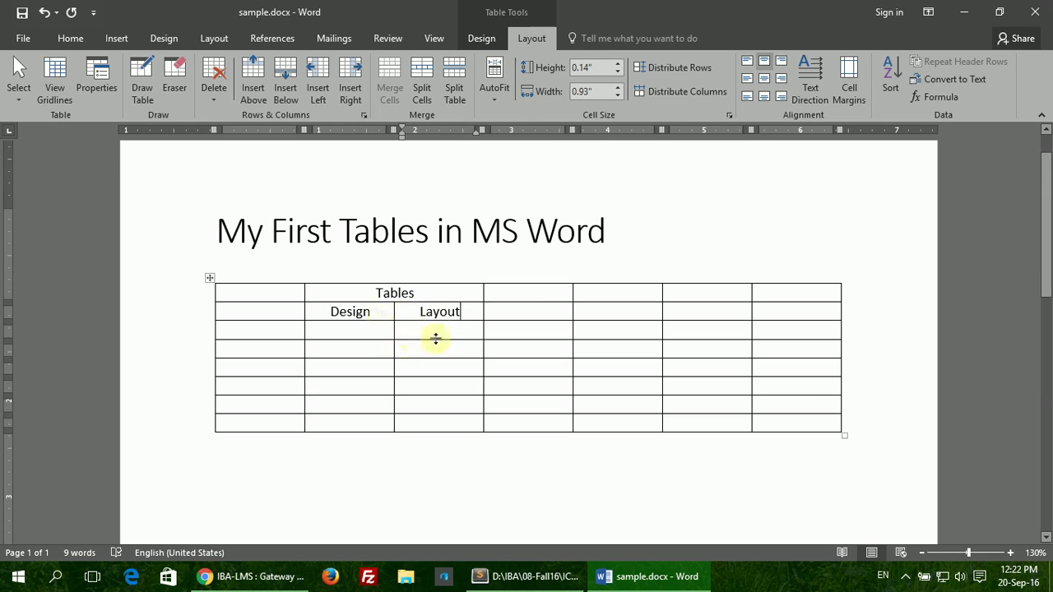
Step: Add centred 'Table' in the fifth top-row cell and put the caret in the cell beneath
drag(327, 286, 434, 310)
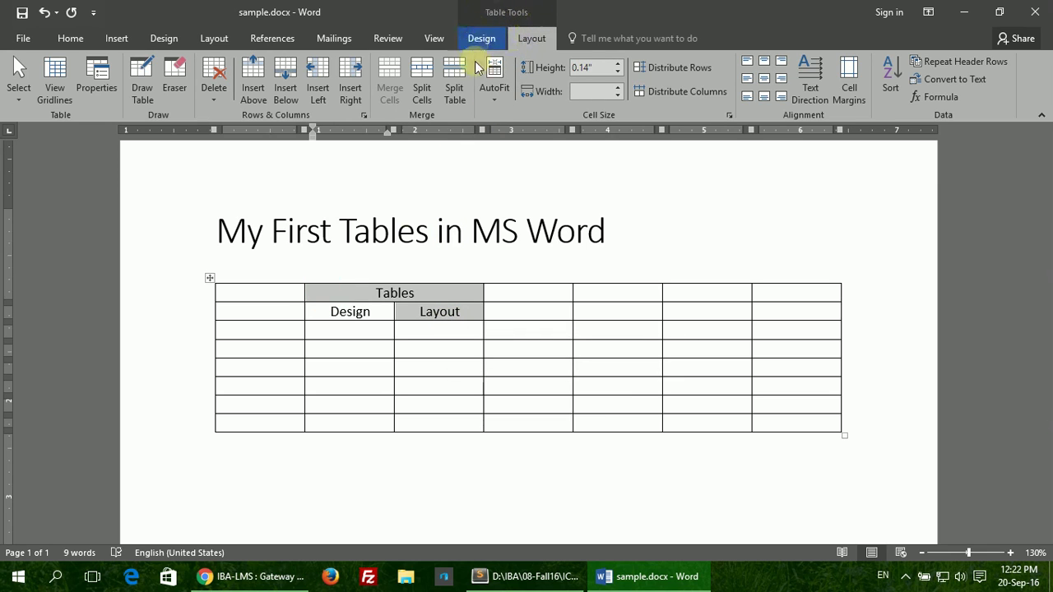
click(376, 315)
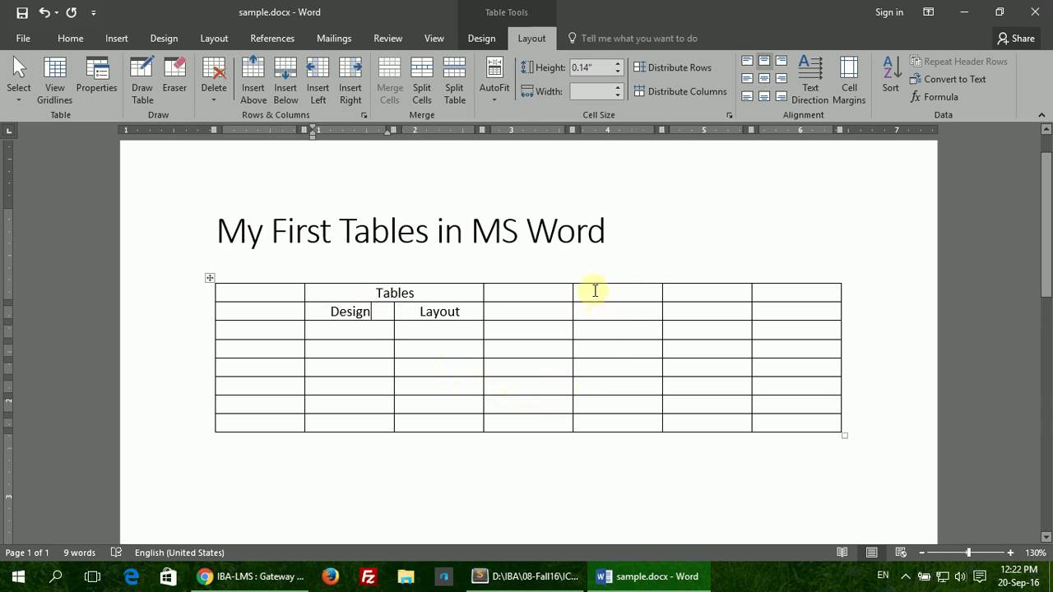
click(617, 313)
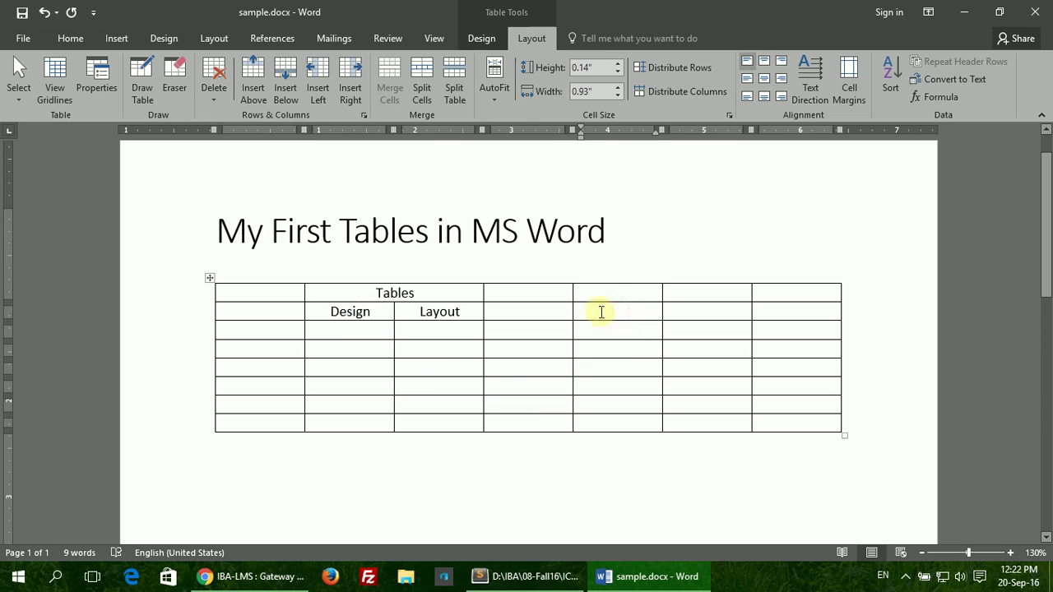
click(611, 292)
text(Table)
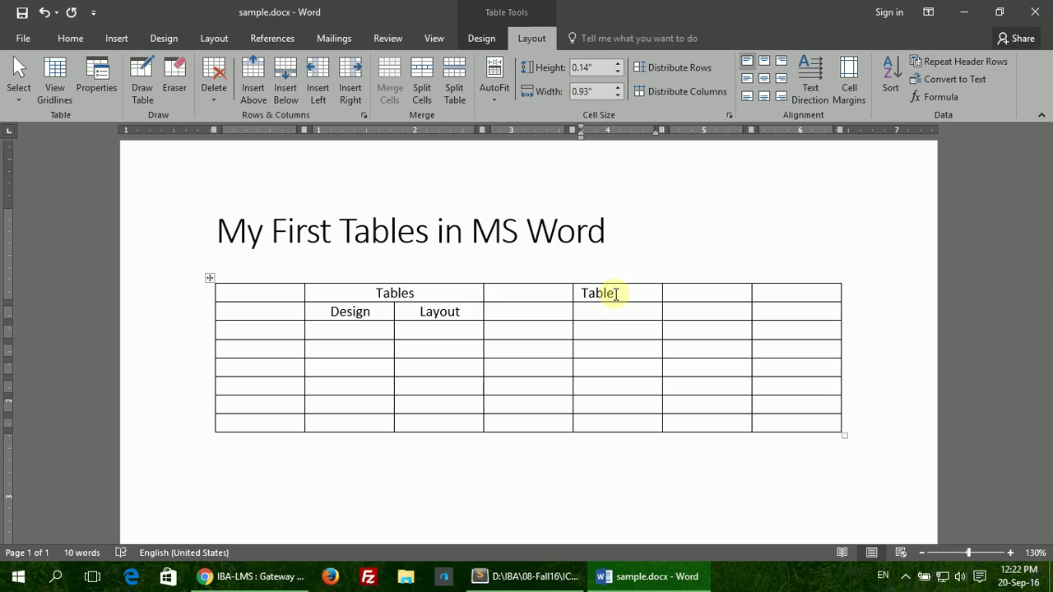
key(ctrl+e)
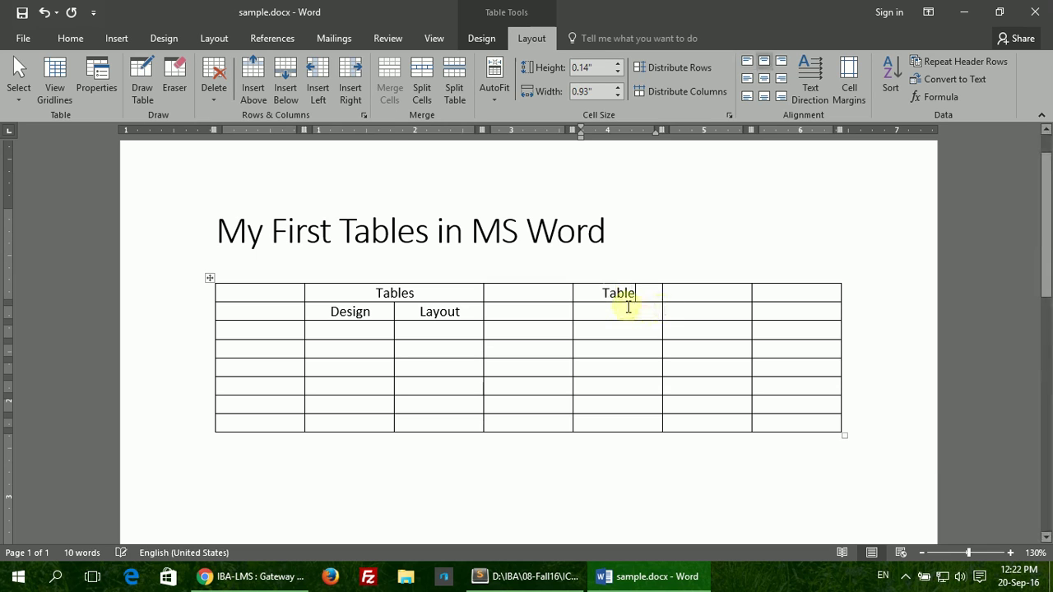
click(622, 311)
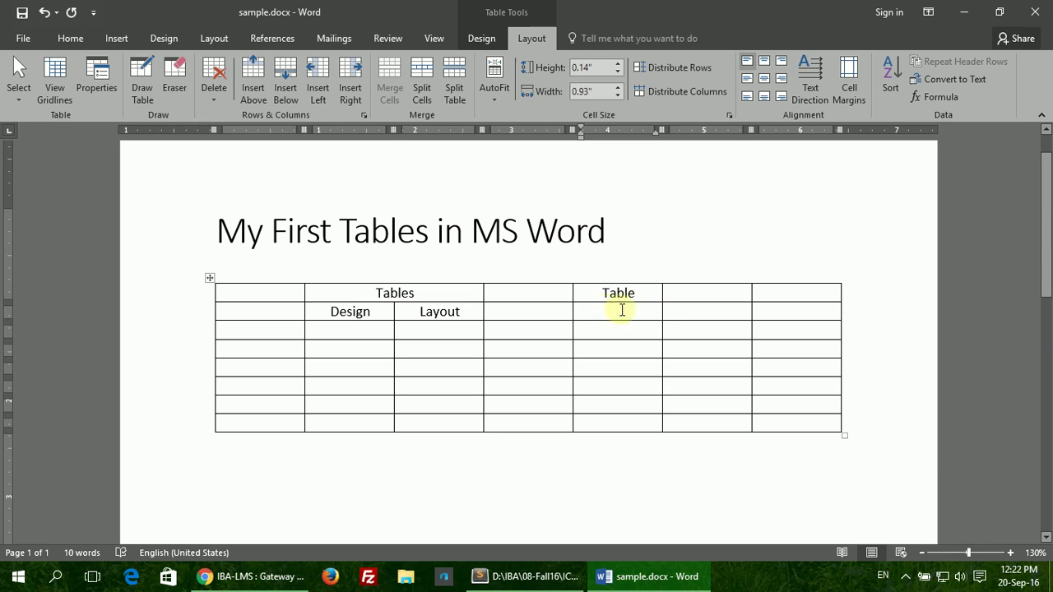
Step: Split the cell beneath Table into two columns
right_click(614, 312)
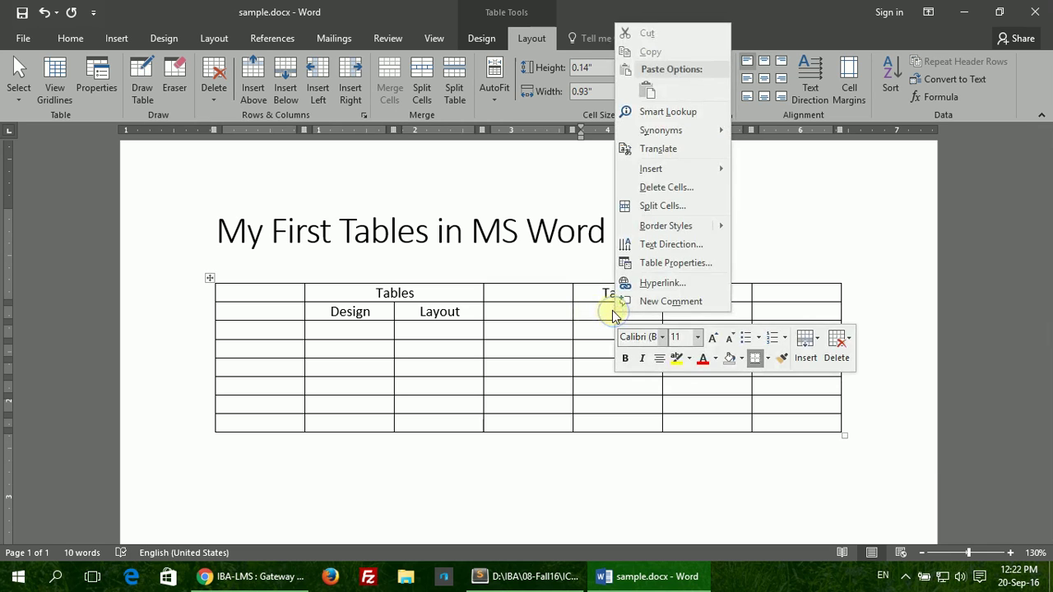
click(664, 206)
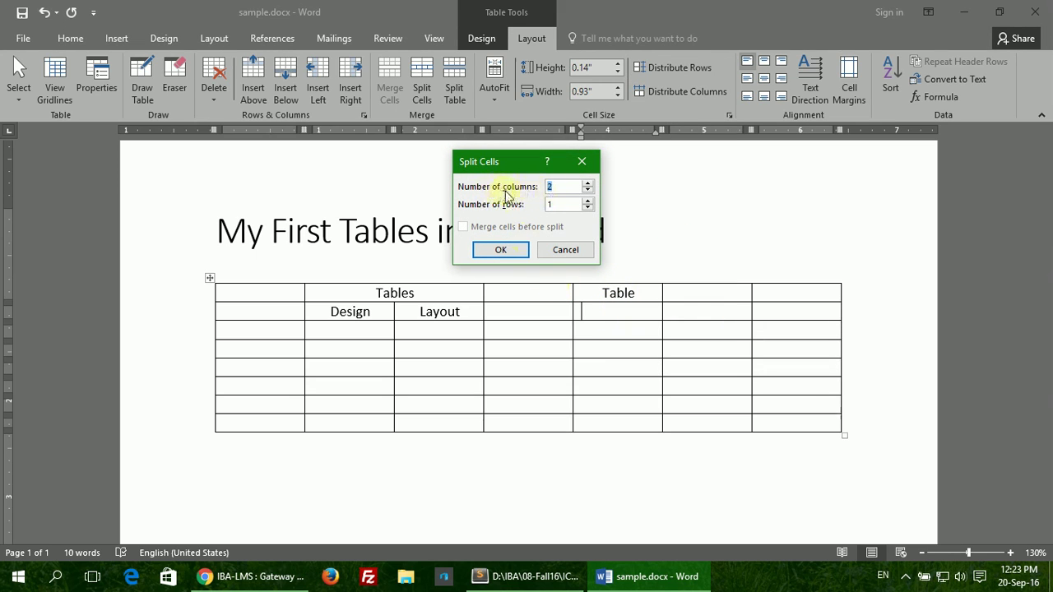
click(517, 250)
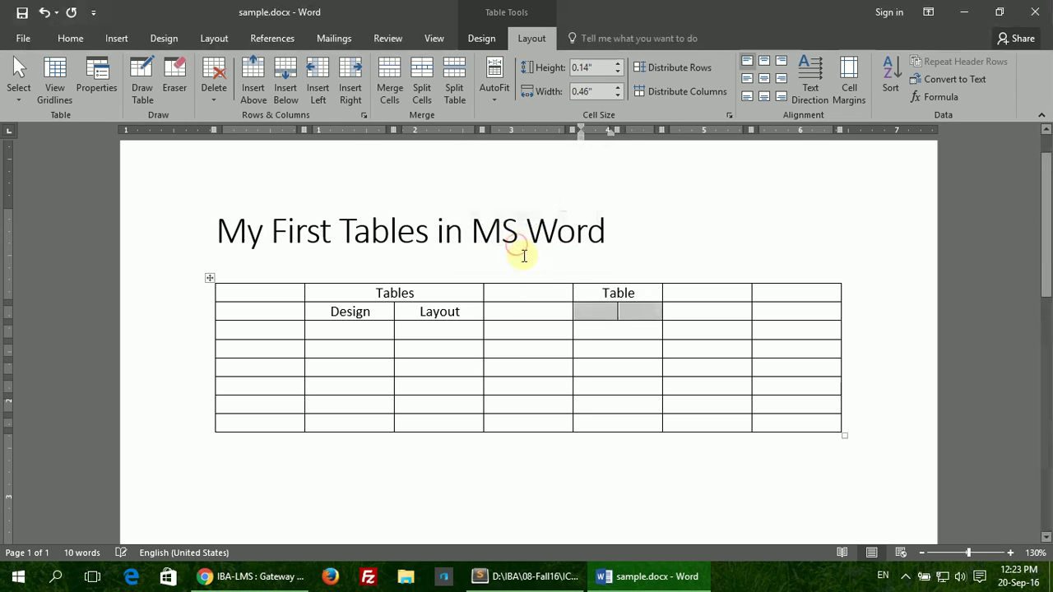
click(635, 311)
Step: Split the four cells below it, down to the second-last row, into two columns
click(608, 309)
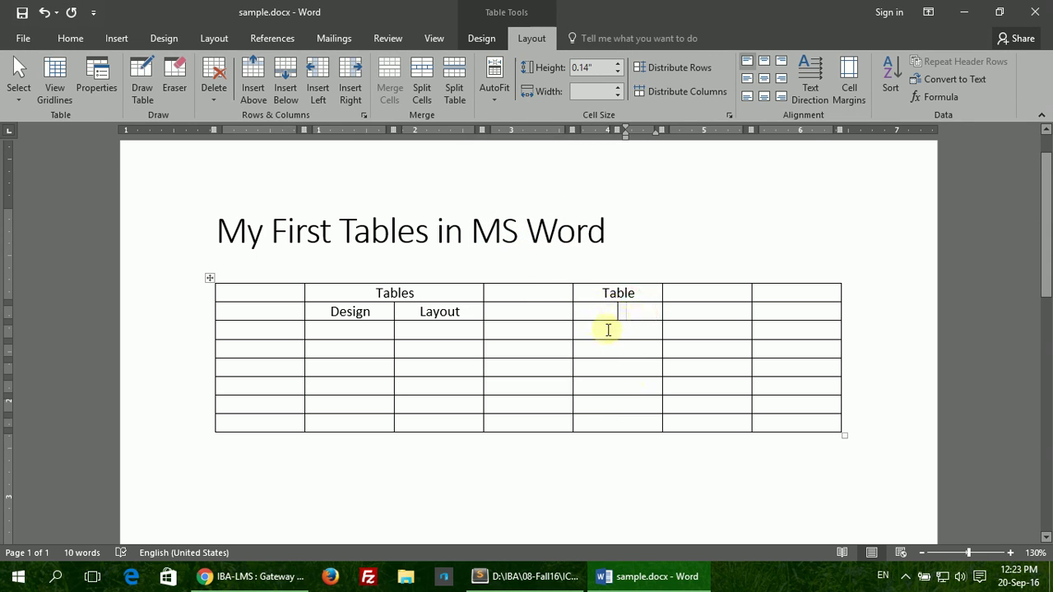
drag(608, 330, 620, 399)
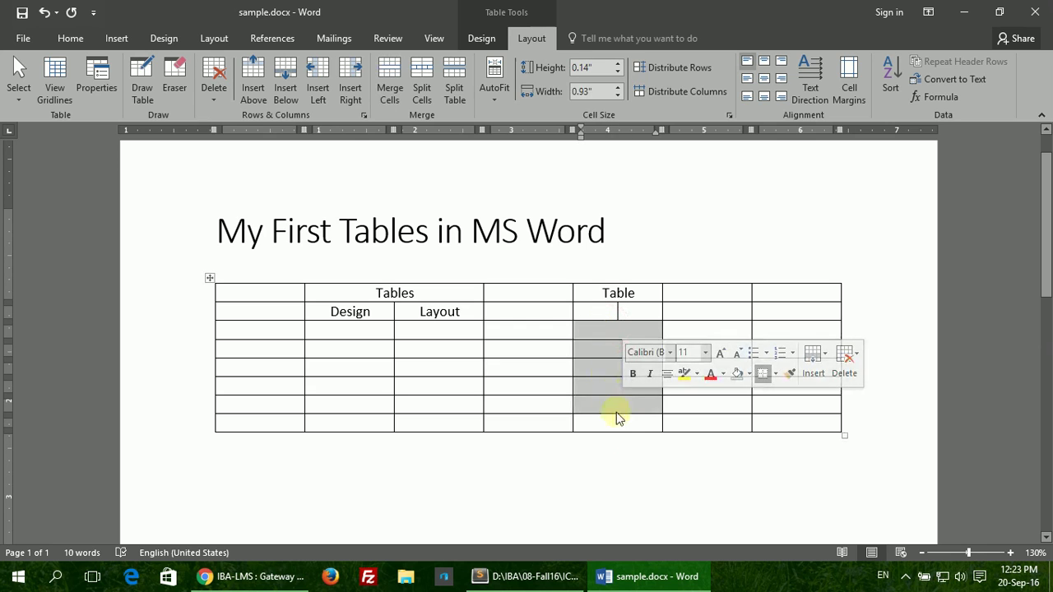
right_click(599, 334)
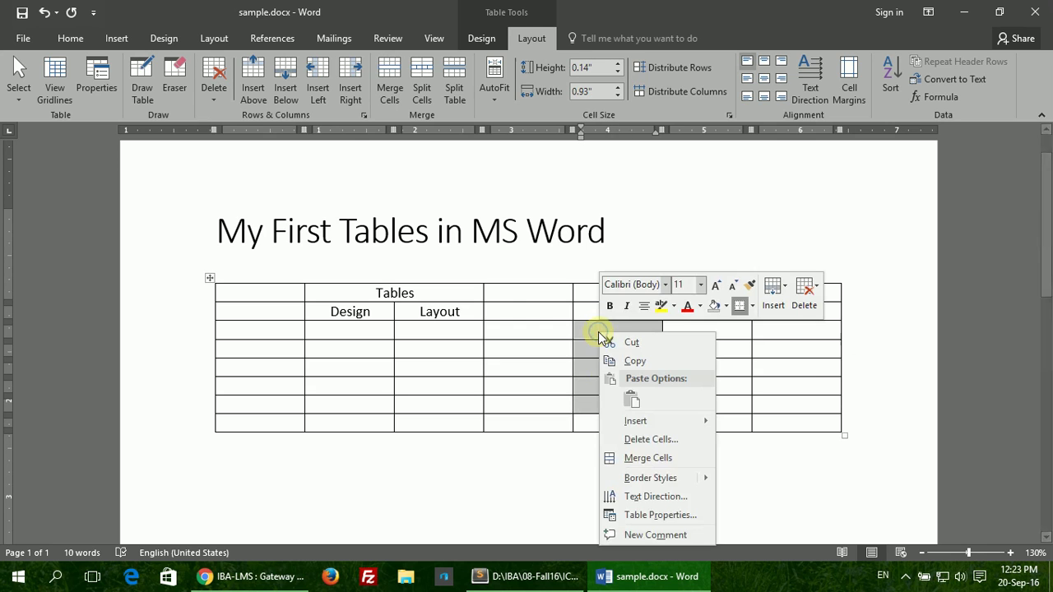
click(421, 89)
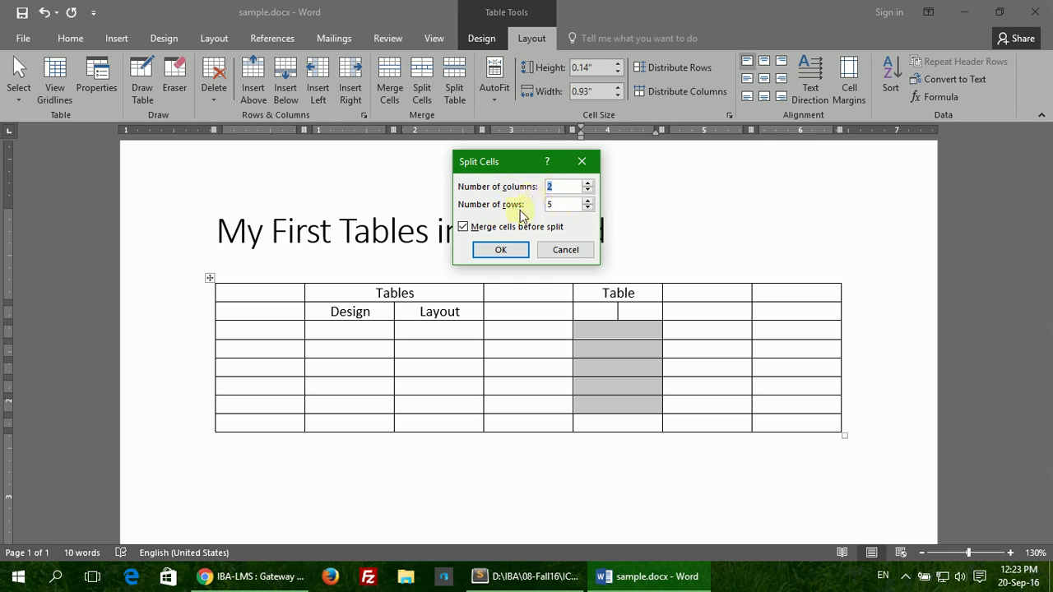
click(502, 250)
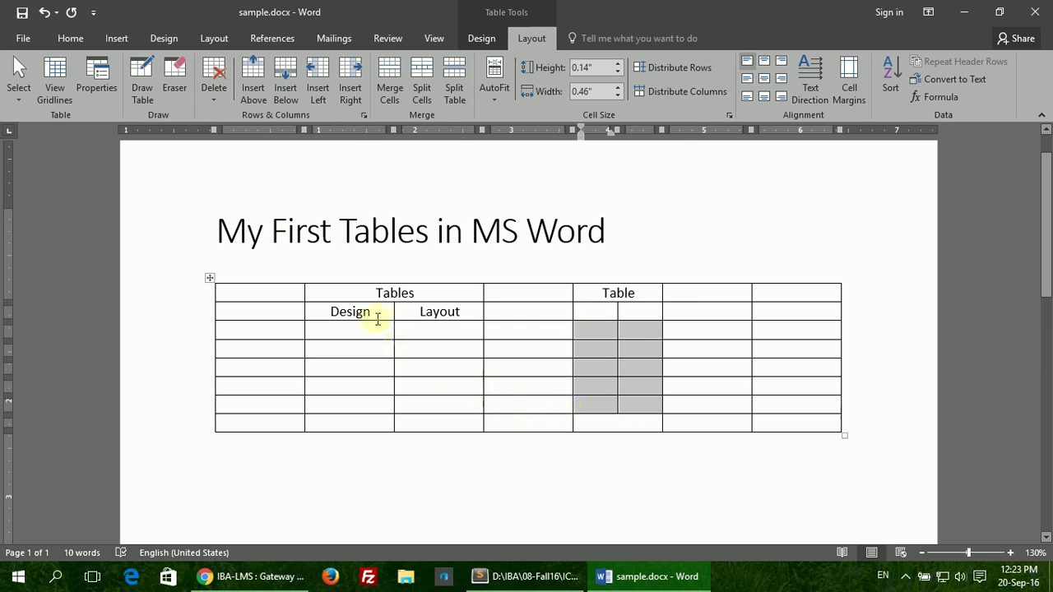
Step: Highlight the 'Removing borders and Gridlines' topic in the Sublime Text outline
click(518, 580)
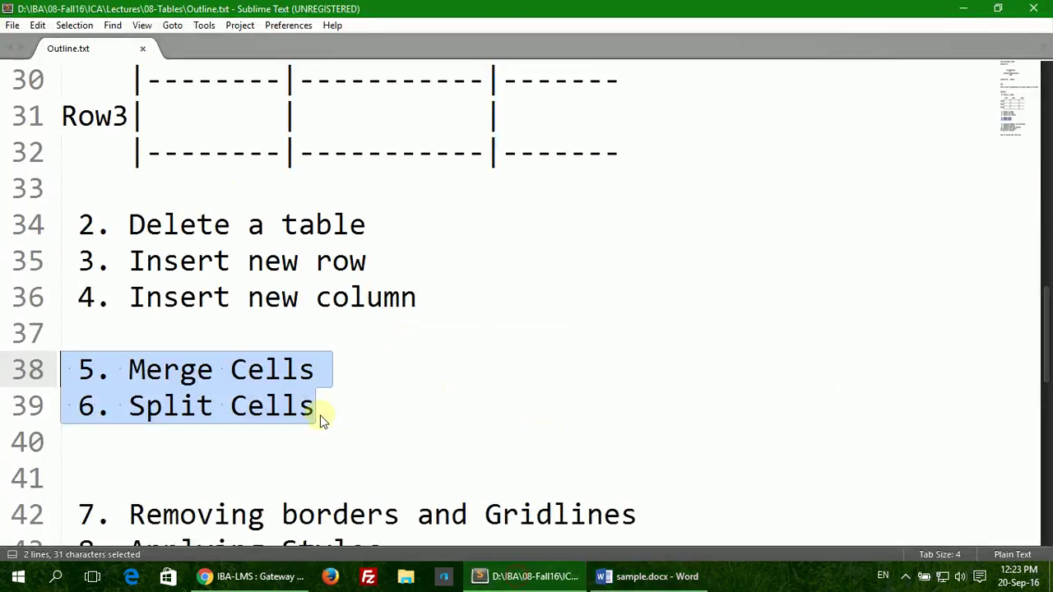
scroll(305, 404, down, 2)
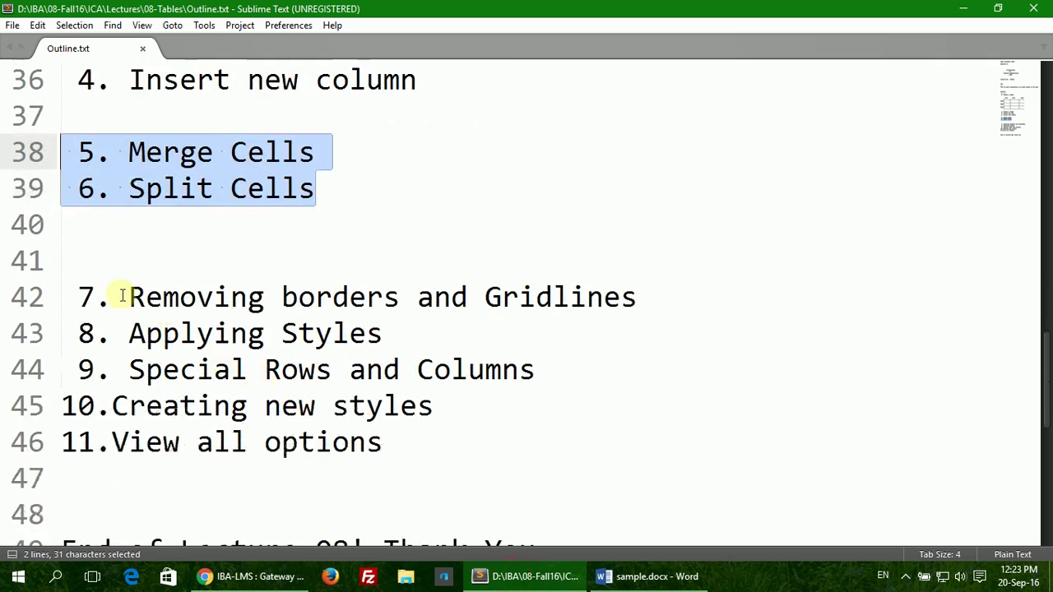
drag(122, 296, 640, 296)
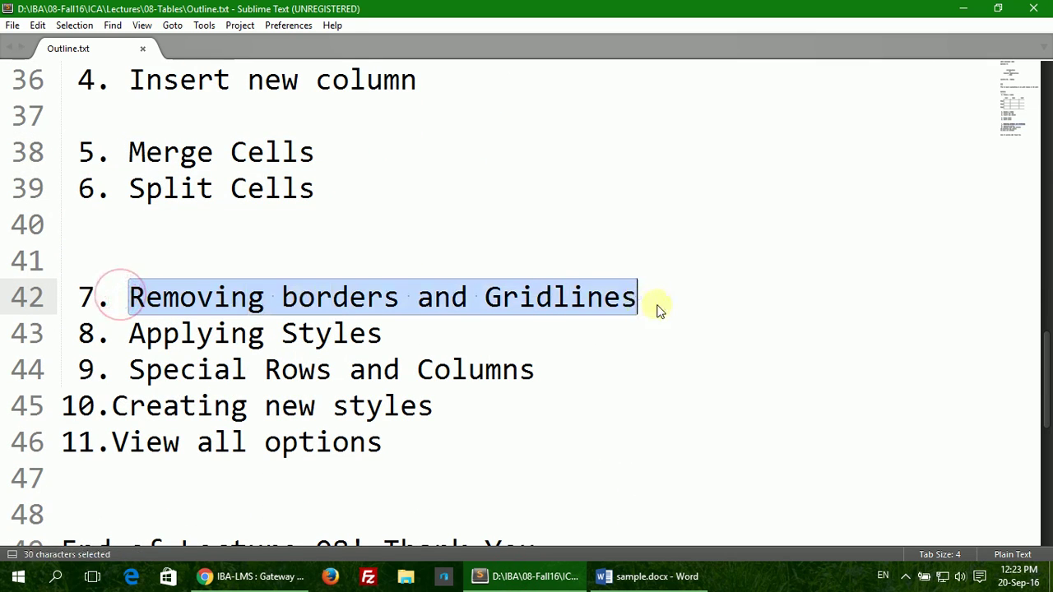
Step: Back in Word, select every cell of the table
click(670, 576)
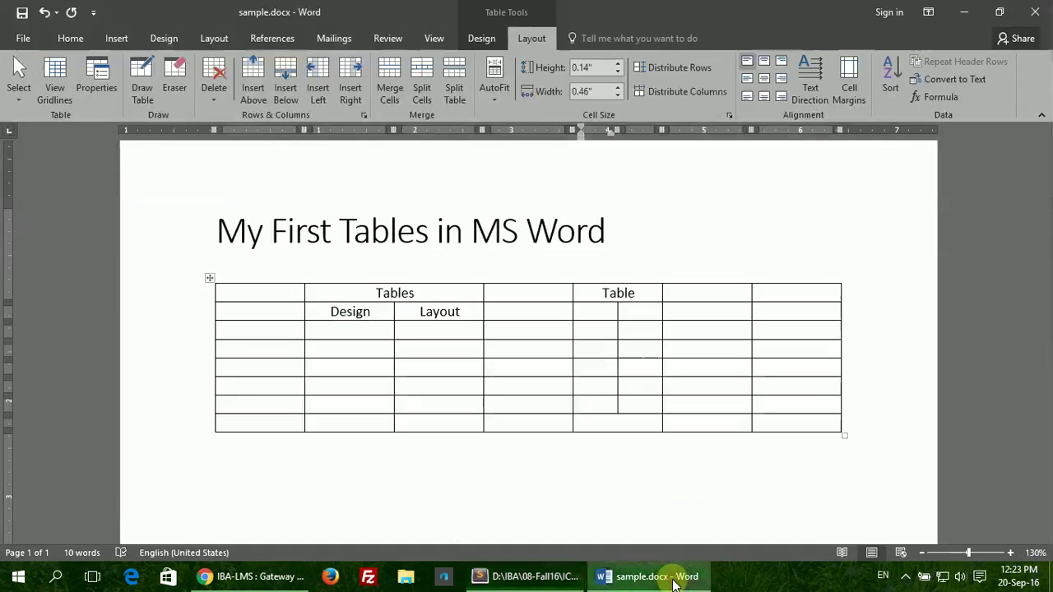
click(703, 371)
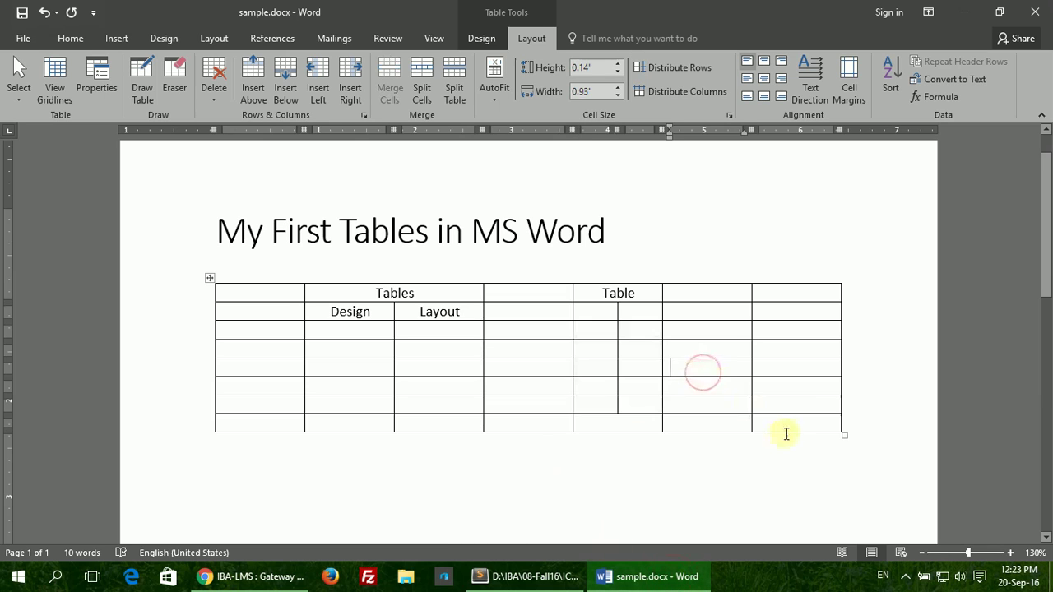
click(805, 425)
drag(707, 423, 278, 277)
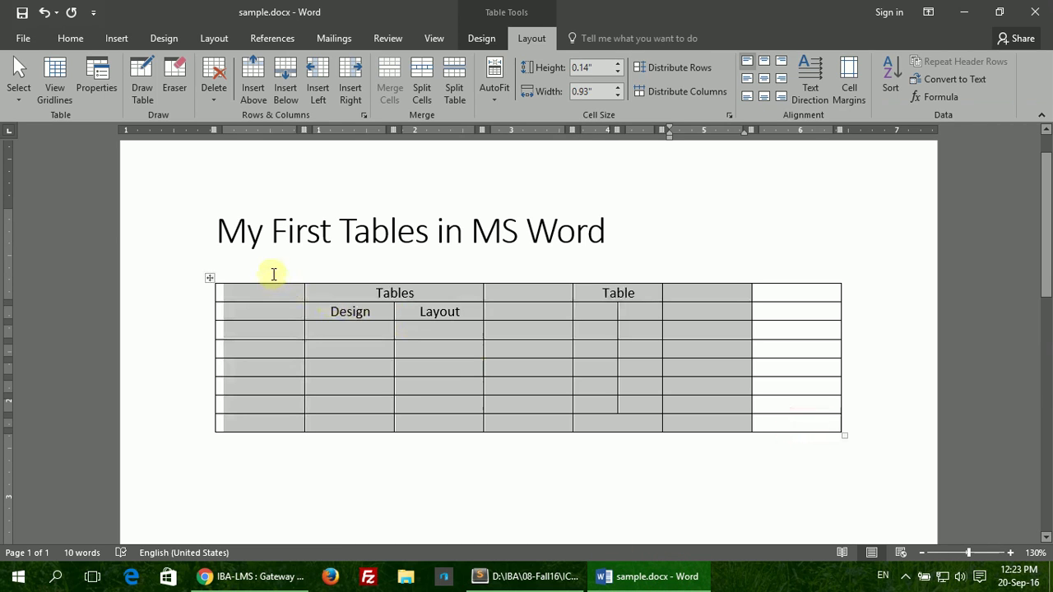
click(782, 432)
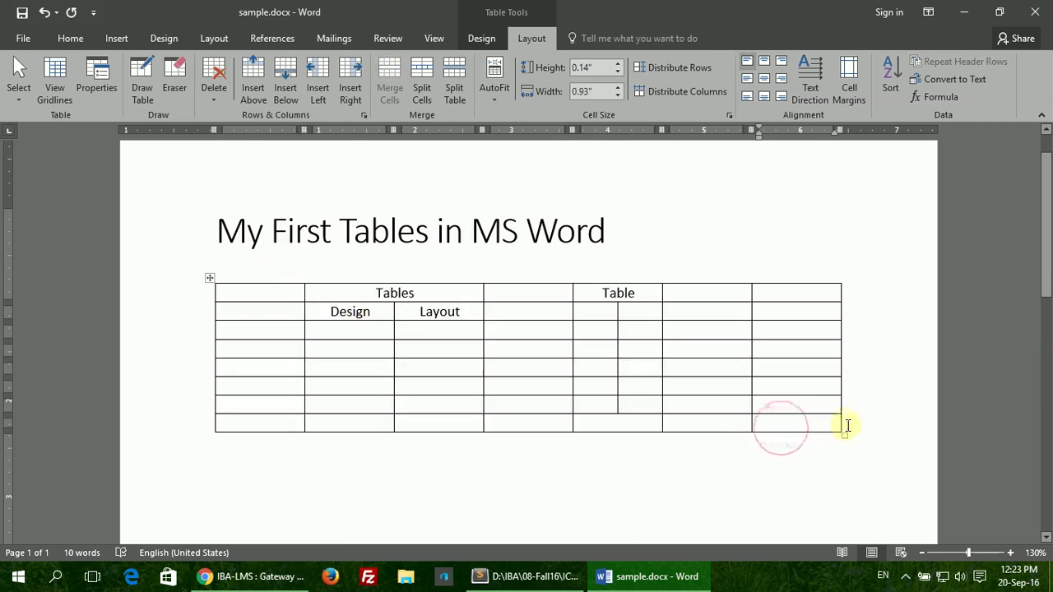
drag(834, 424, 215, 302)
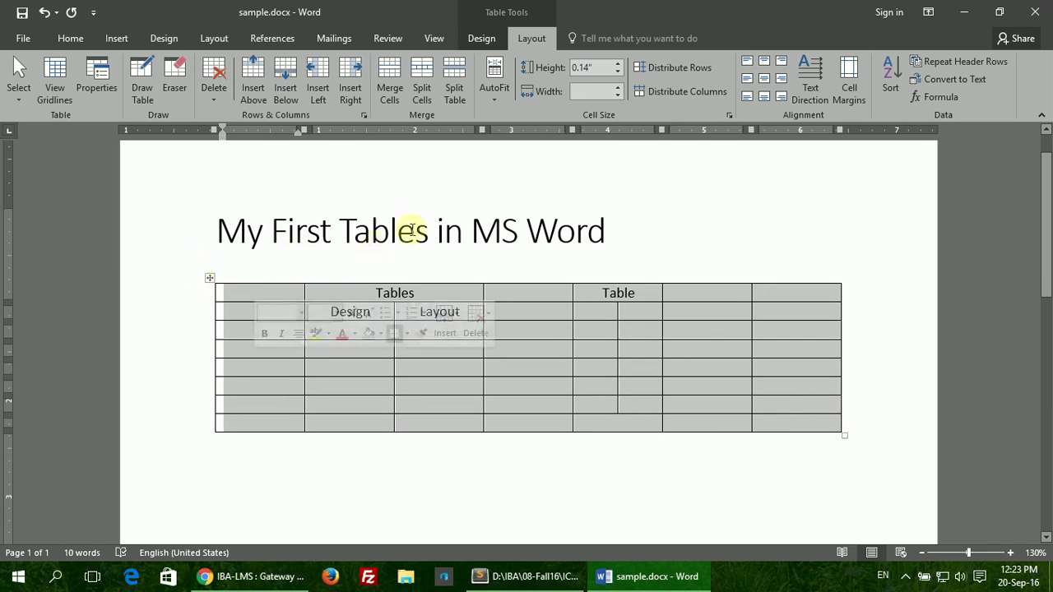
Step: Apply No Border from Table Tools Design and deselect to view the borderless table
click(482, 38)
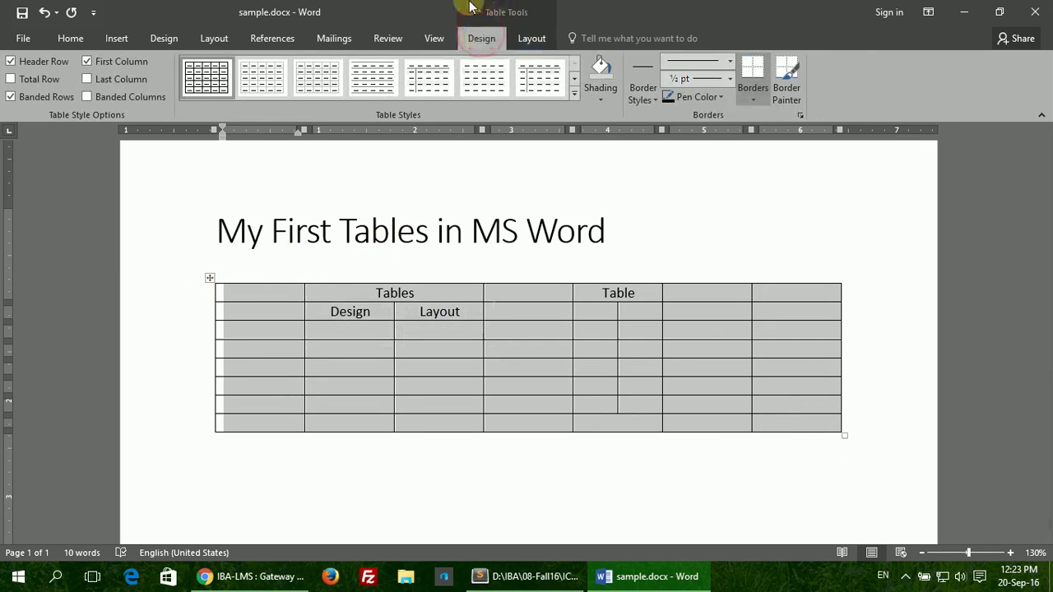
click(753, 93)
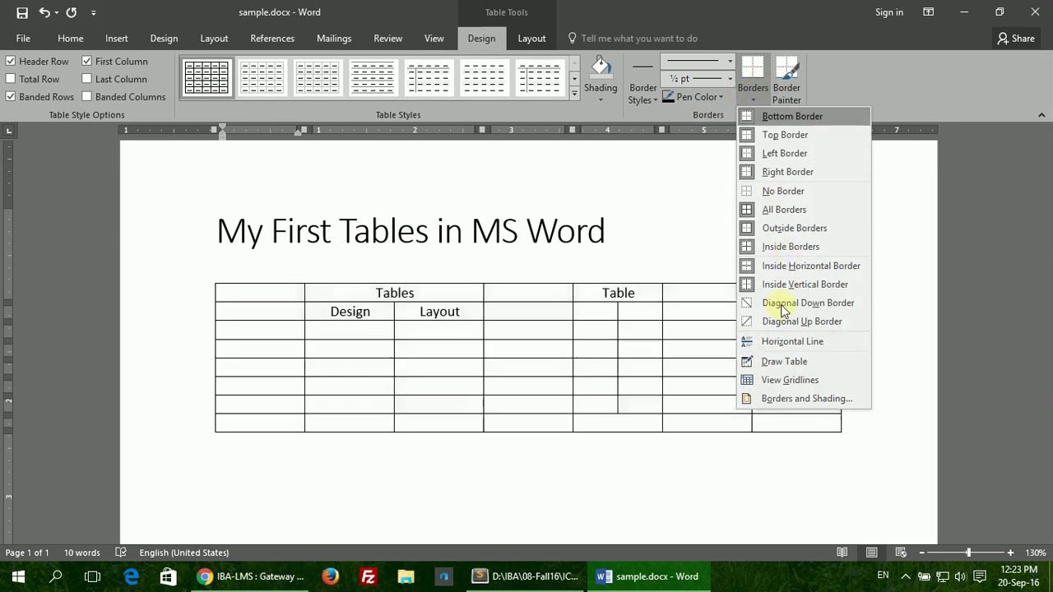
click(776, 196)
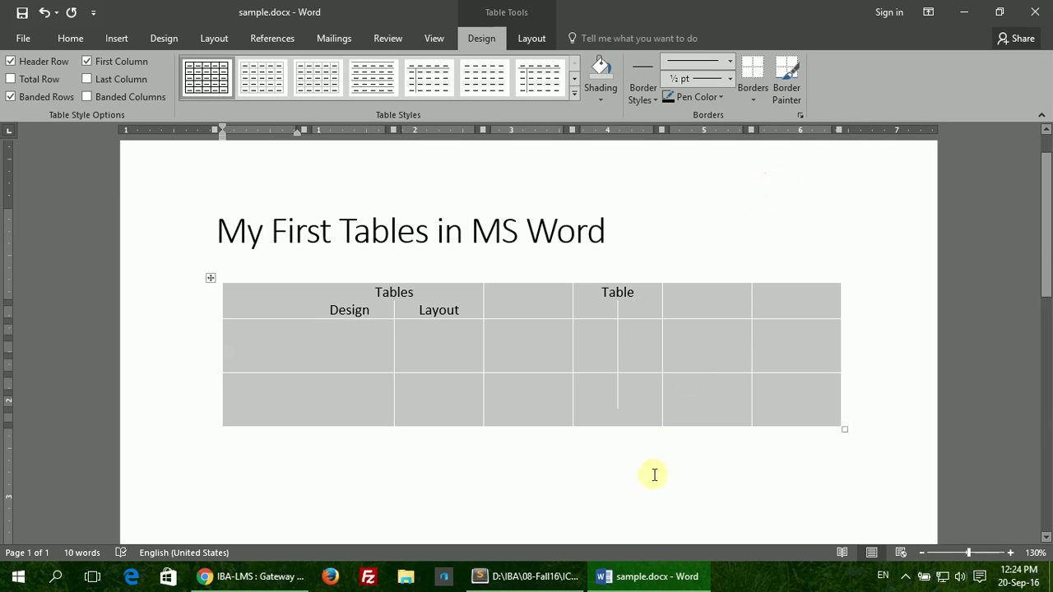
click(654, 474)
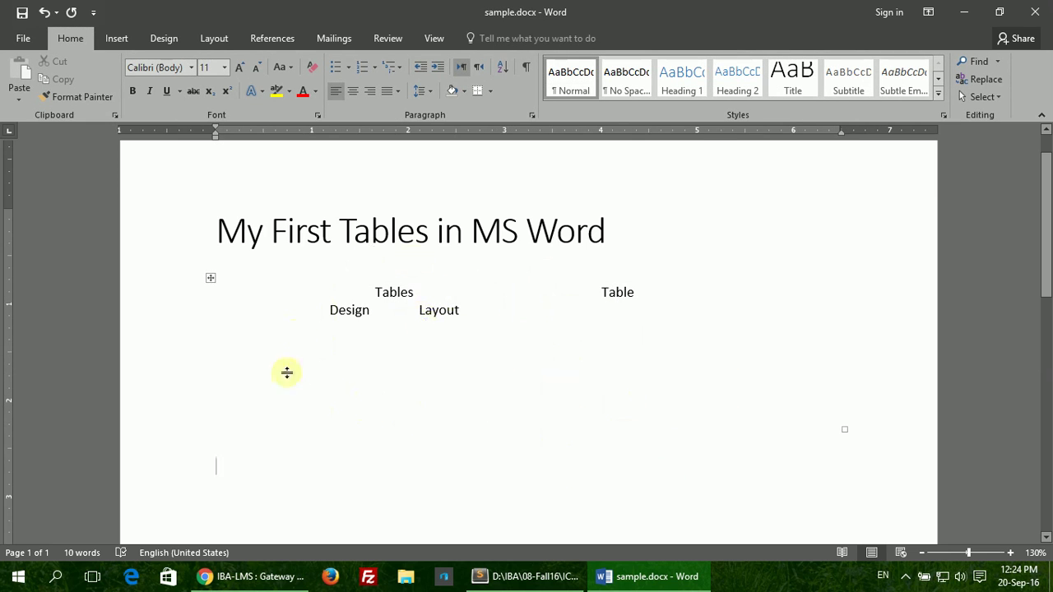
Step: Turn on View Gridlines from Table Tools Layout, then switch to the Sublime Text outline
click(448, 333)
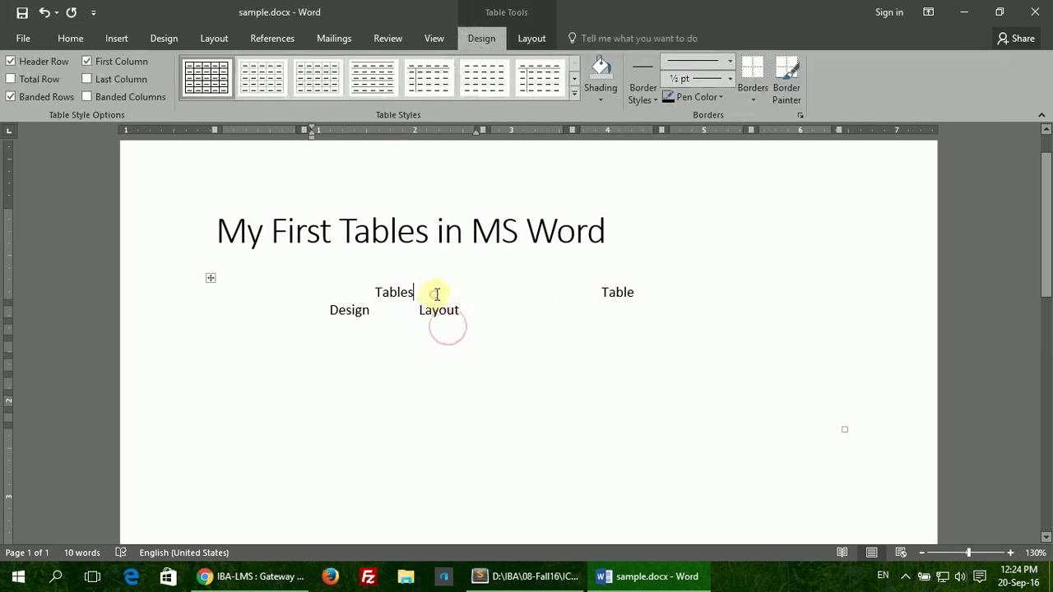
click(347, 295)
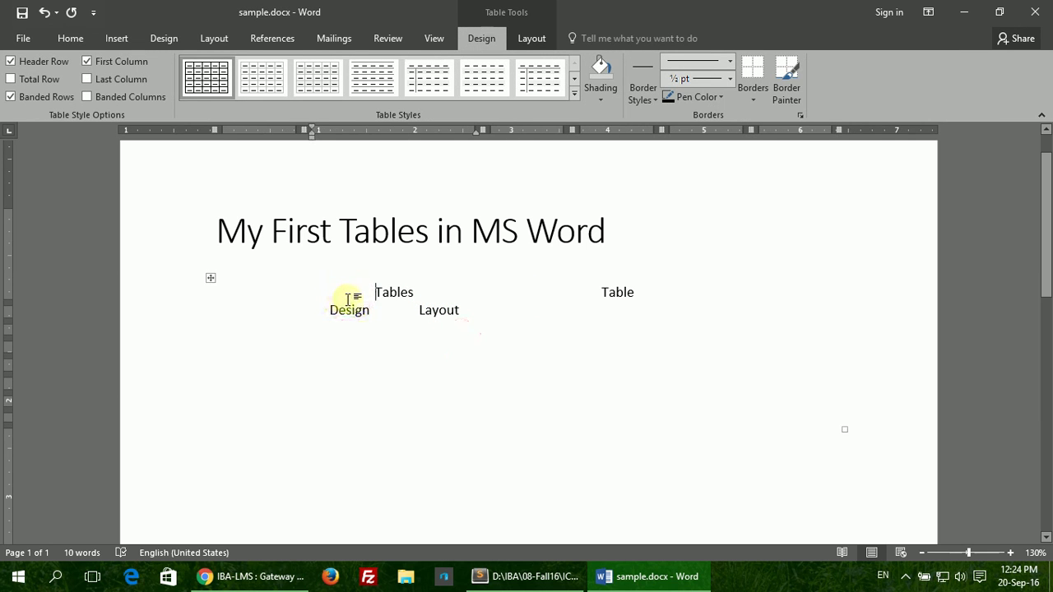
click(473, 343)
click(526, 38)
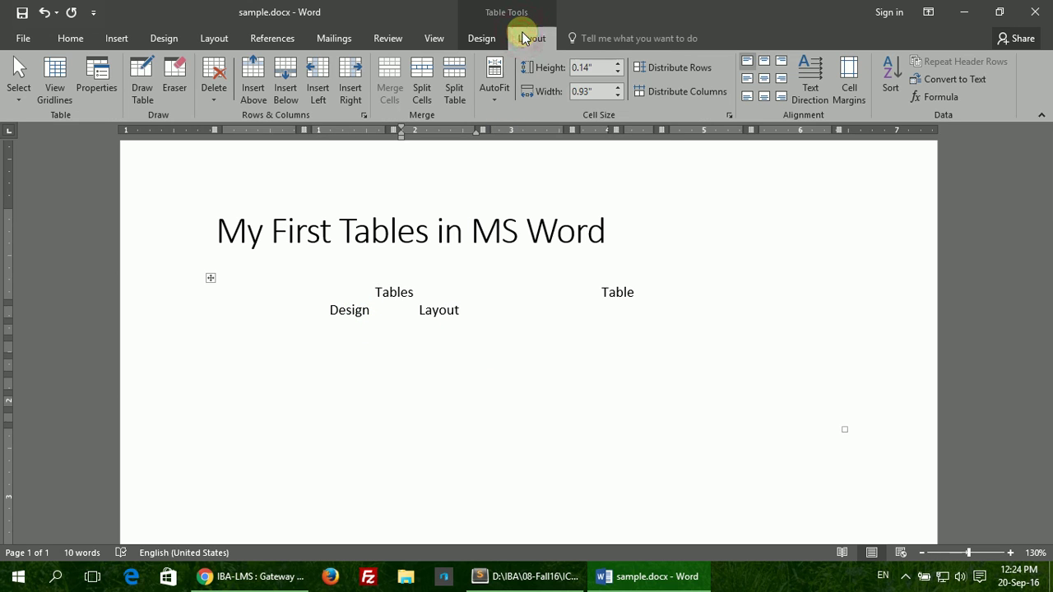
click(54, 92)
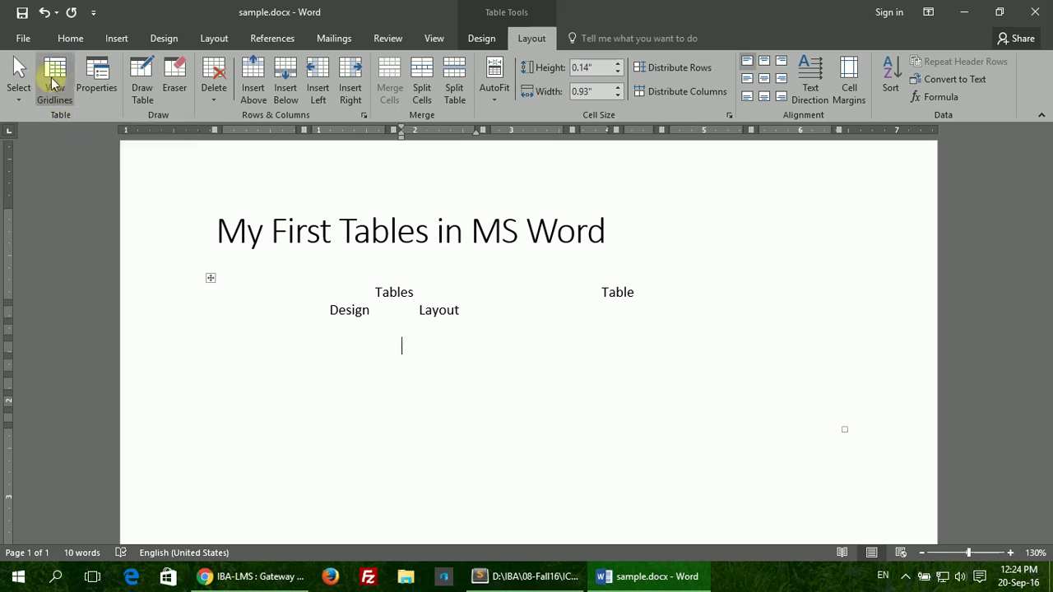
click(52, 84)
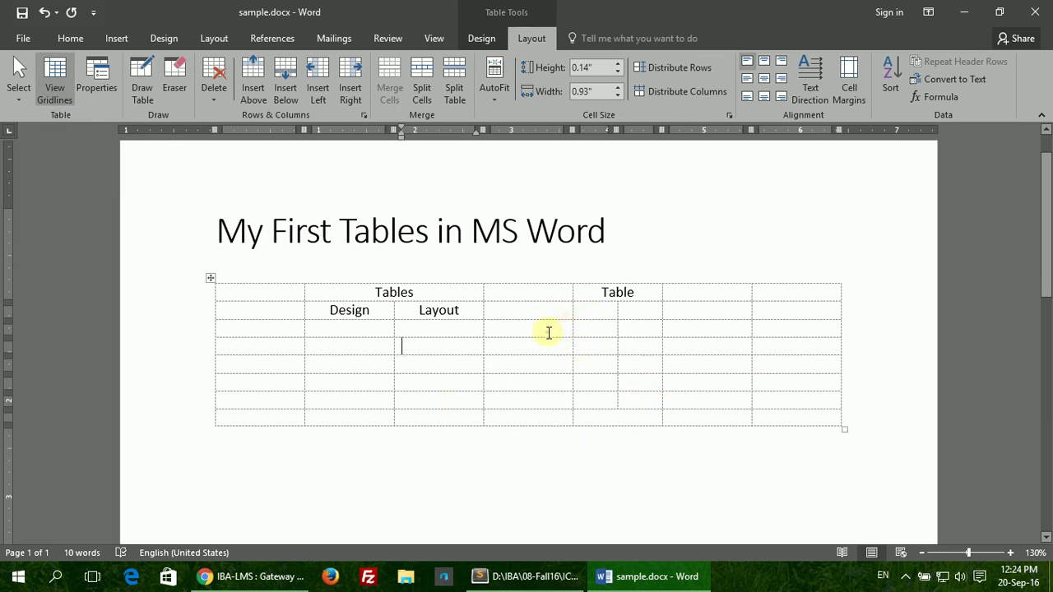
click(548, 333)
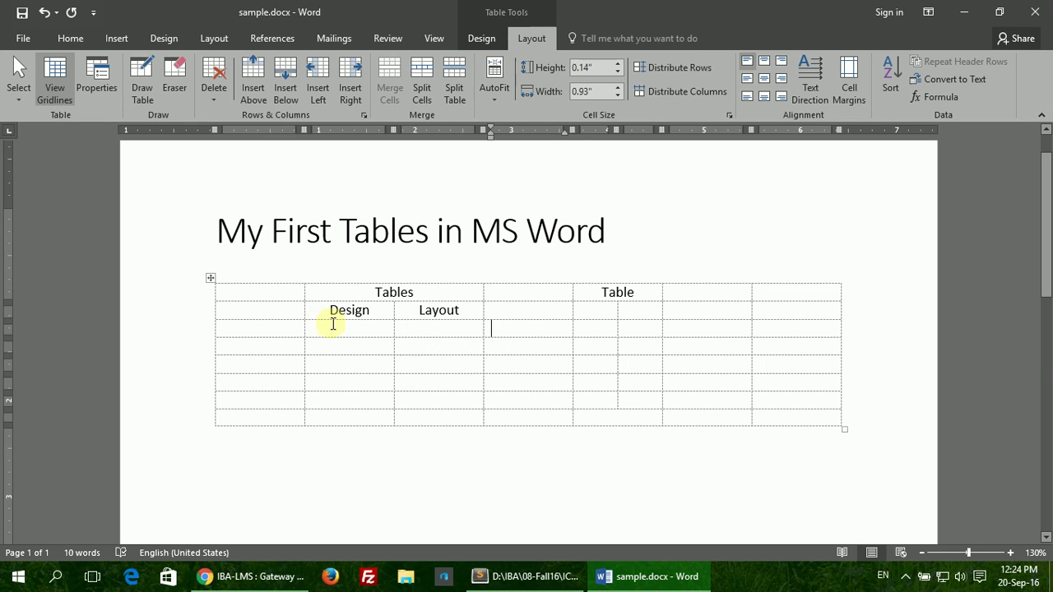
key(alt+Tab)
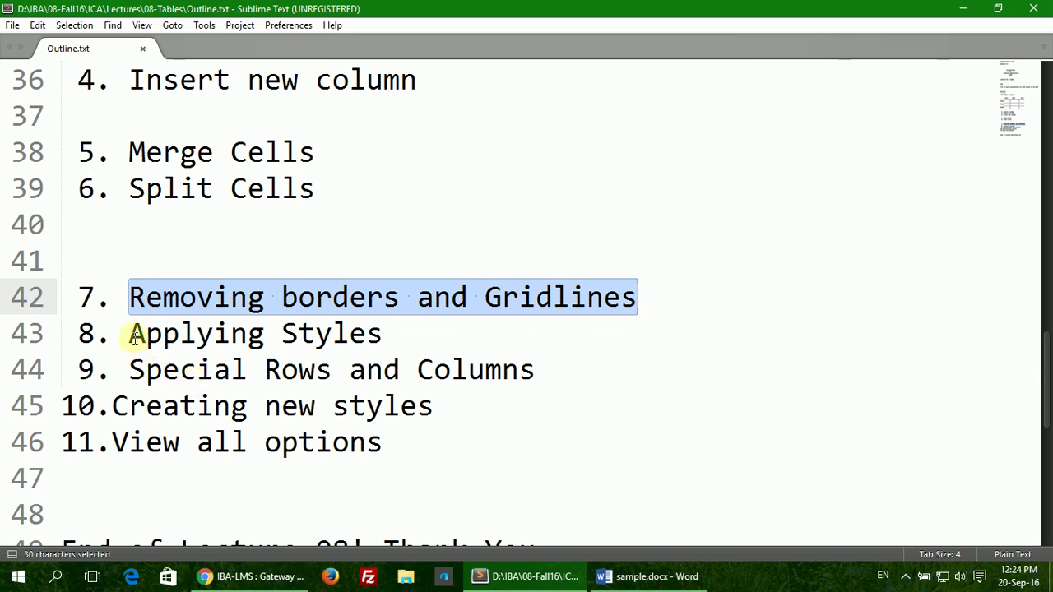
Step: Highlight the Applying Styles topic, then apply the gold-orange Grid Table style to the Word table
drag(125, 338, 411, 357)
click(636, 580)
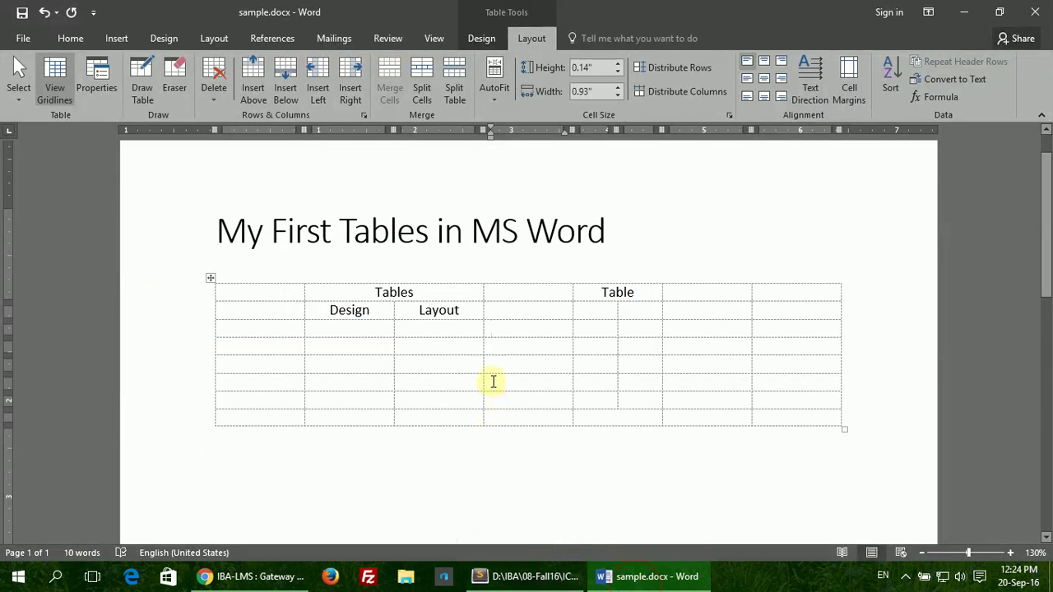
click(501, 369)
click(481, 39)
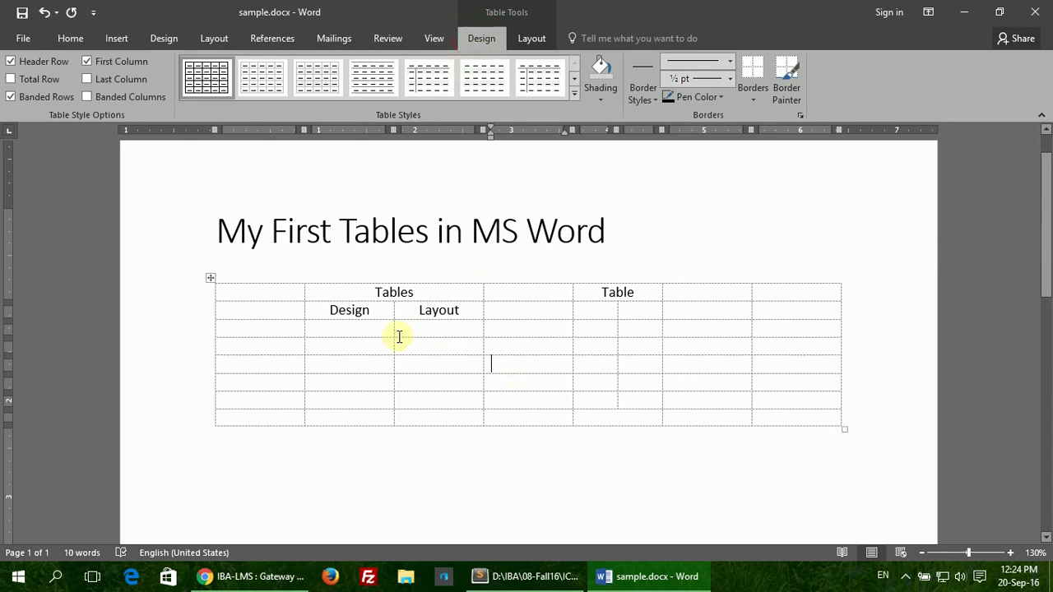
click(574, 97)
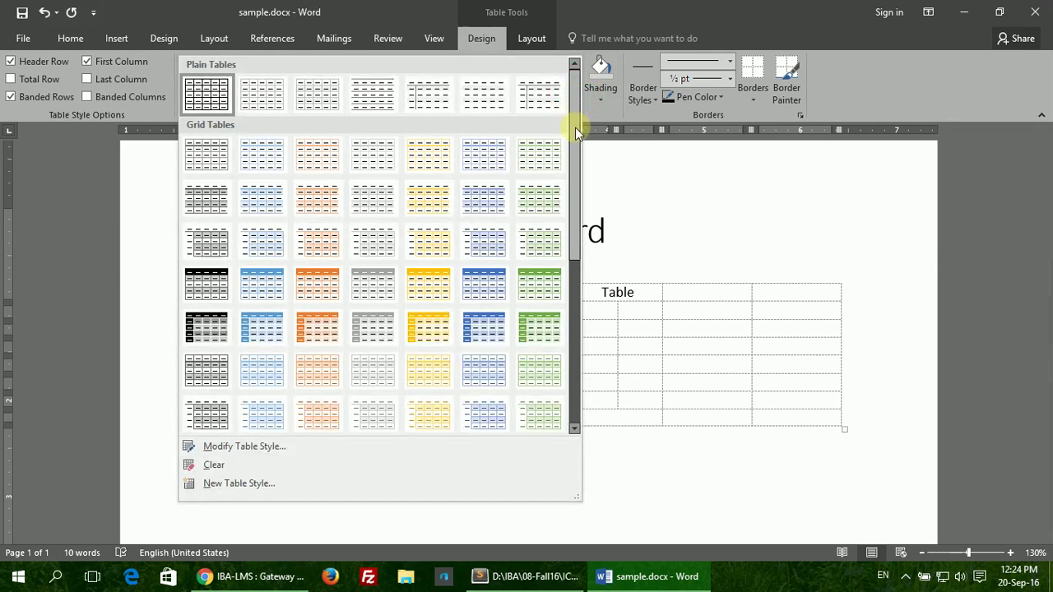
drag(575, 127, 576, 198)
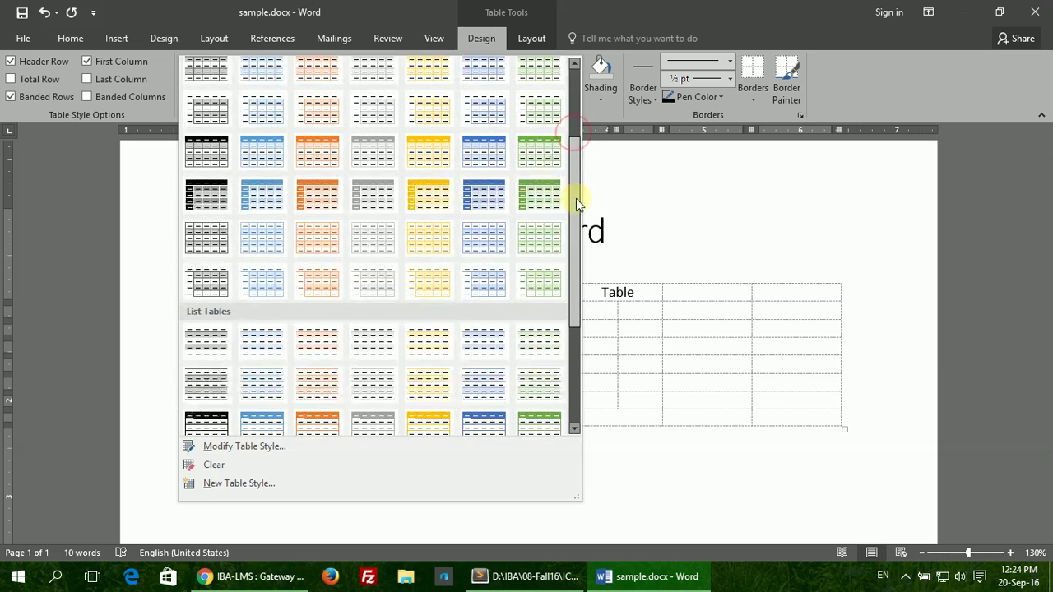
click(421, 201)
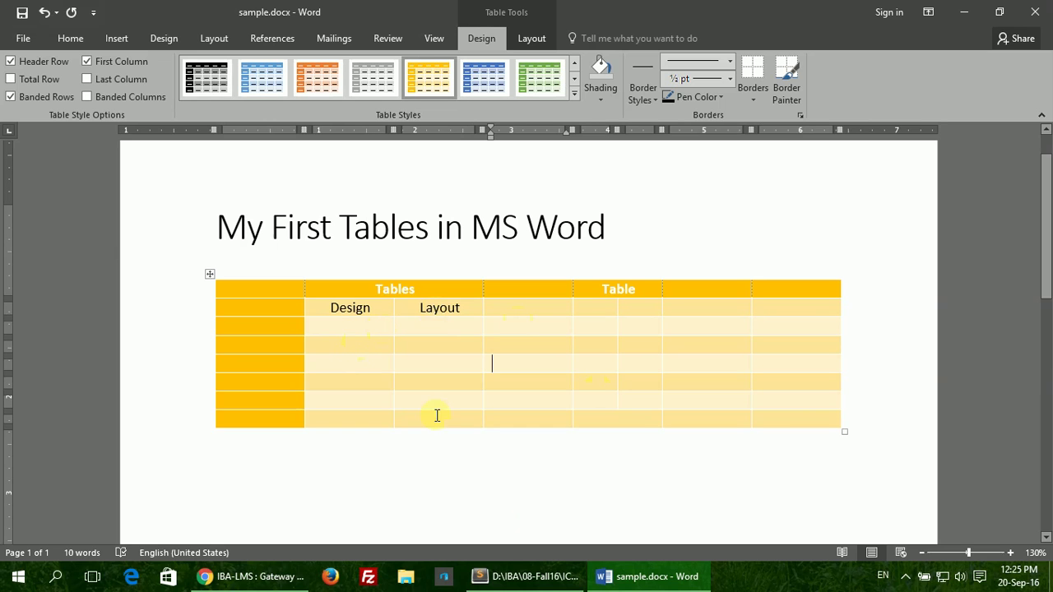
Step: Highlight the Special Rows and Columns item, then turn off Header Row and First Column emphasis
click(515, 585)
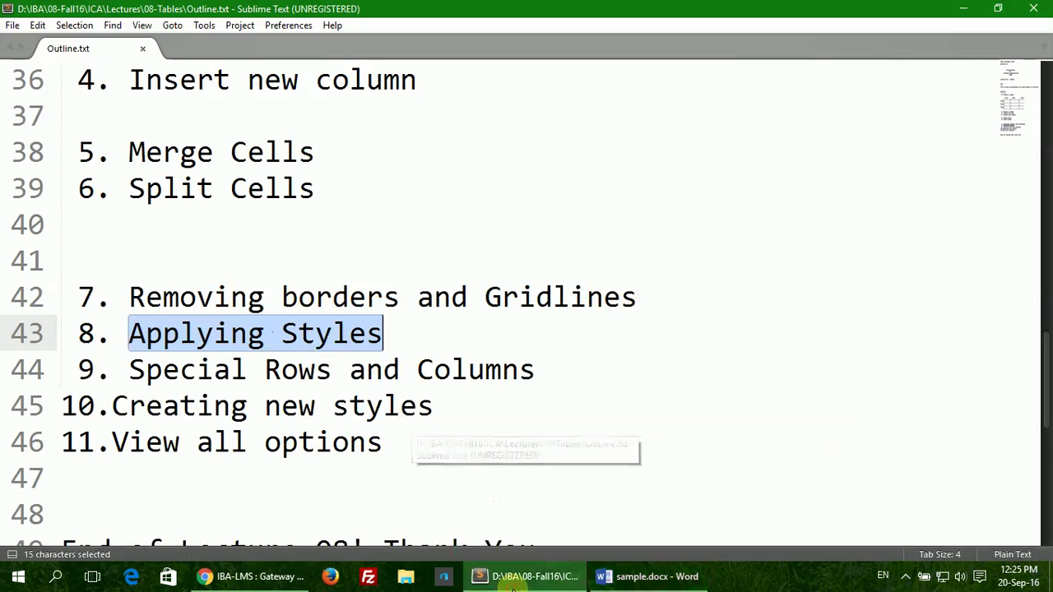
drag(78, 369, 535, 369)
click(648, 576)
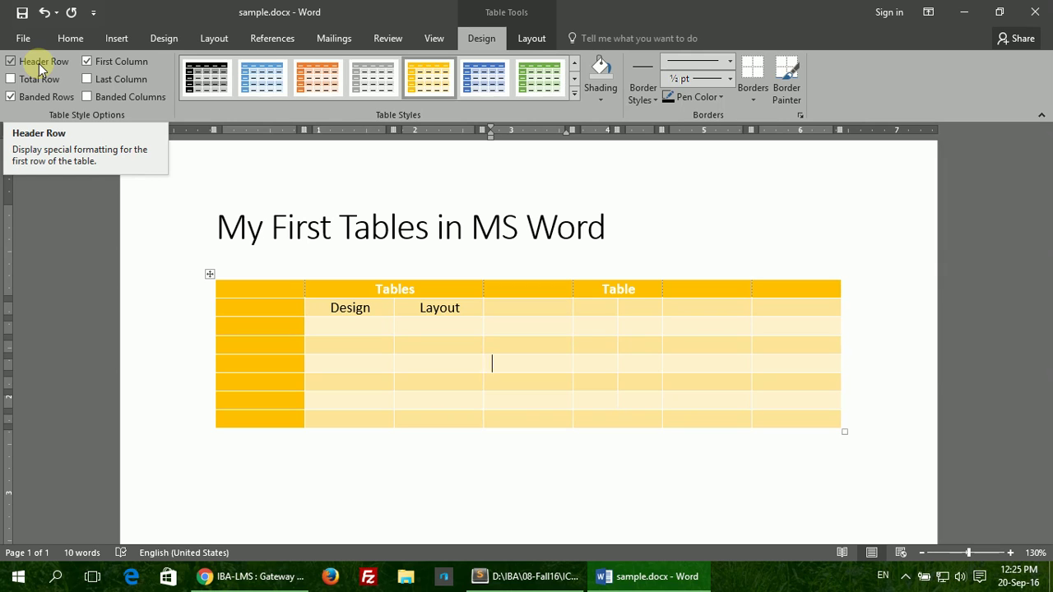
click(11, 60)
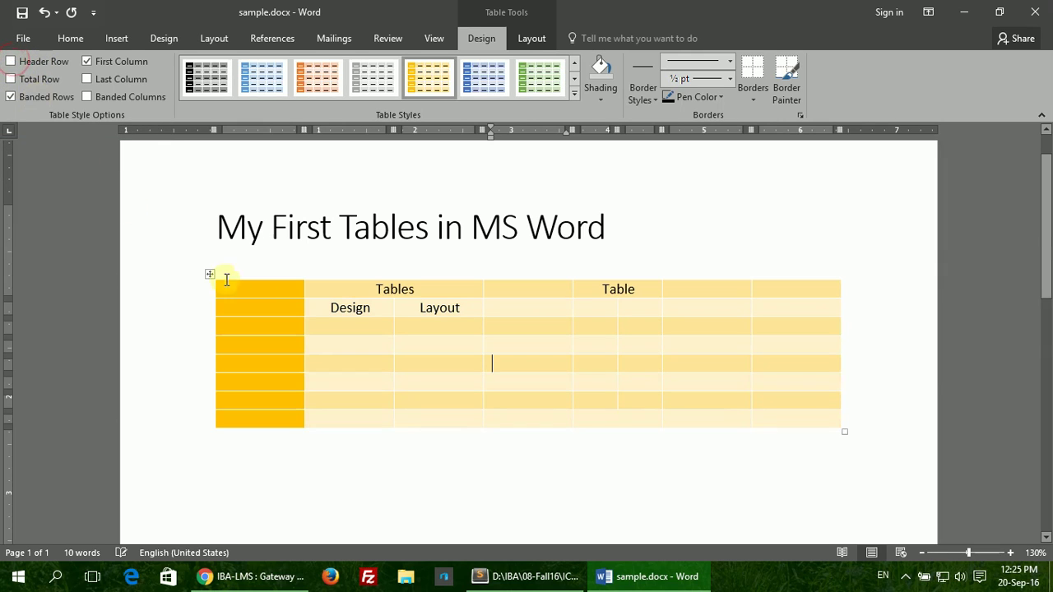
mouse_move(323, 291)
mouse_down()
mouse_move(630, 282)
mouse_move(798, 294)
mouse_up()
click(525, 329)
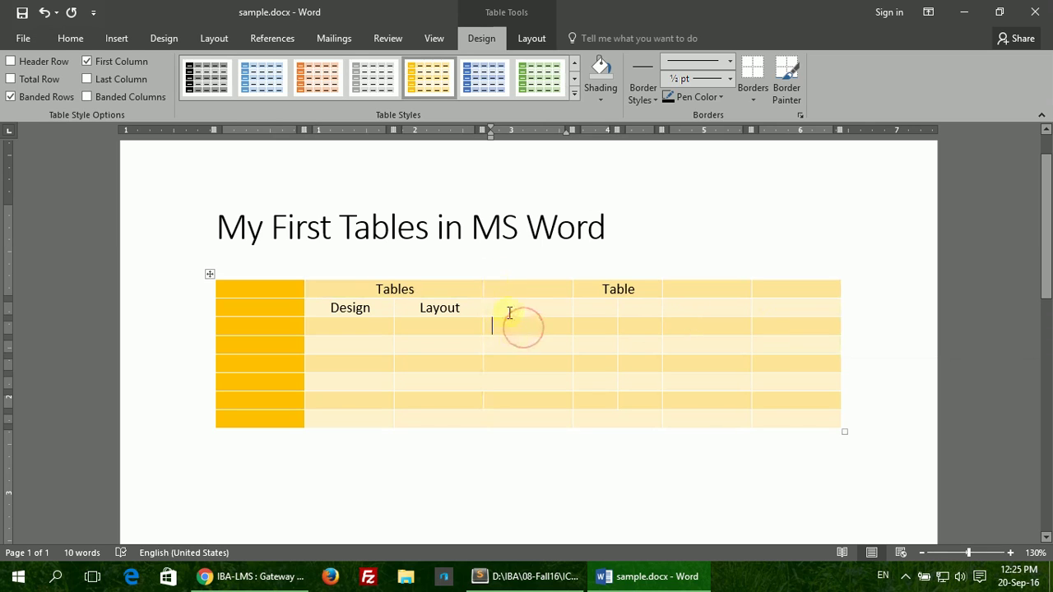
click(91, 62)
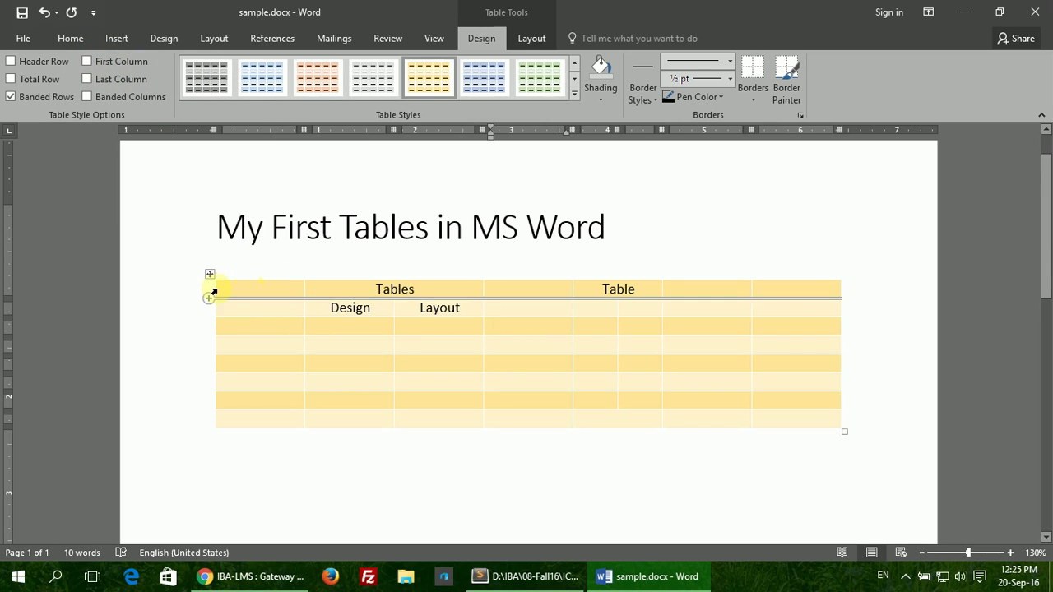
Step: Enable Last Column, switch off banded rows and columns, and restore Header Row without Total Row
drag(229, 289, 806, 417)
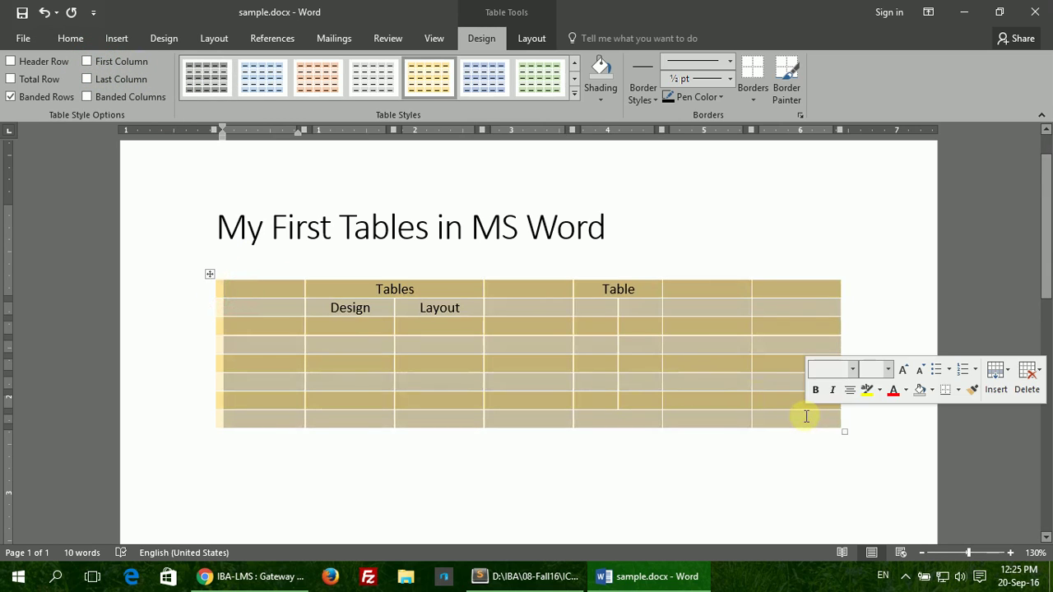
click(243, 288)
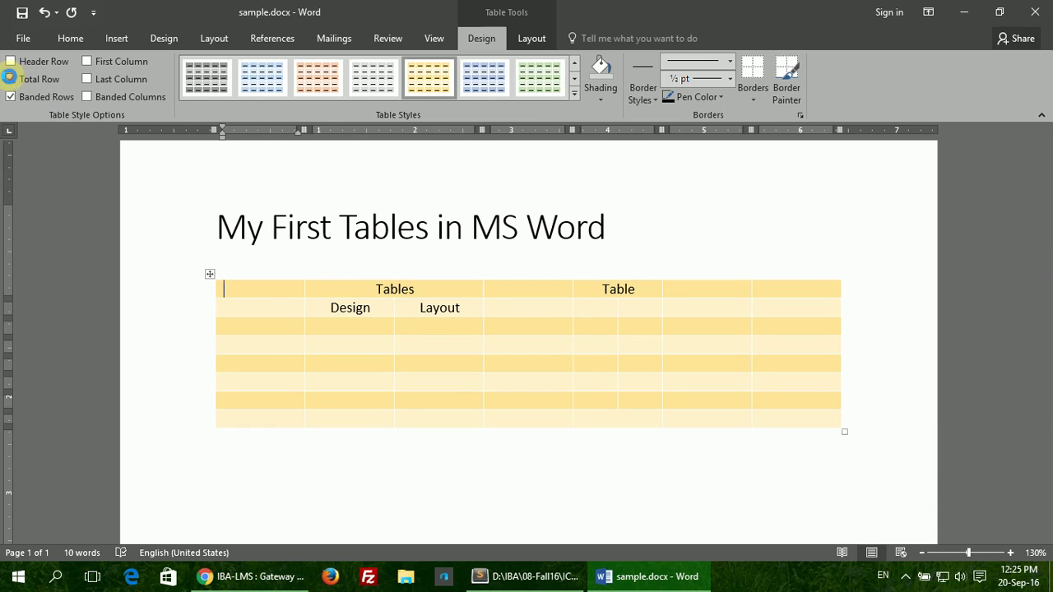
click(10, 79)
click(88, 80)
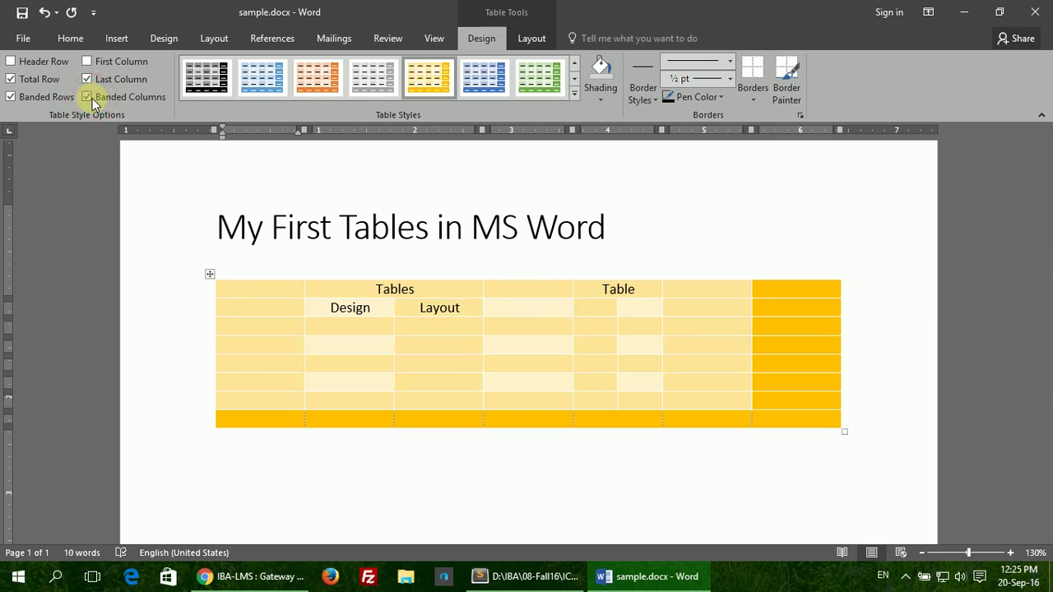
click(87, 97)
click(11, 98)
click(11, 60)
click(11, 79)
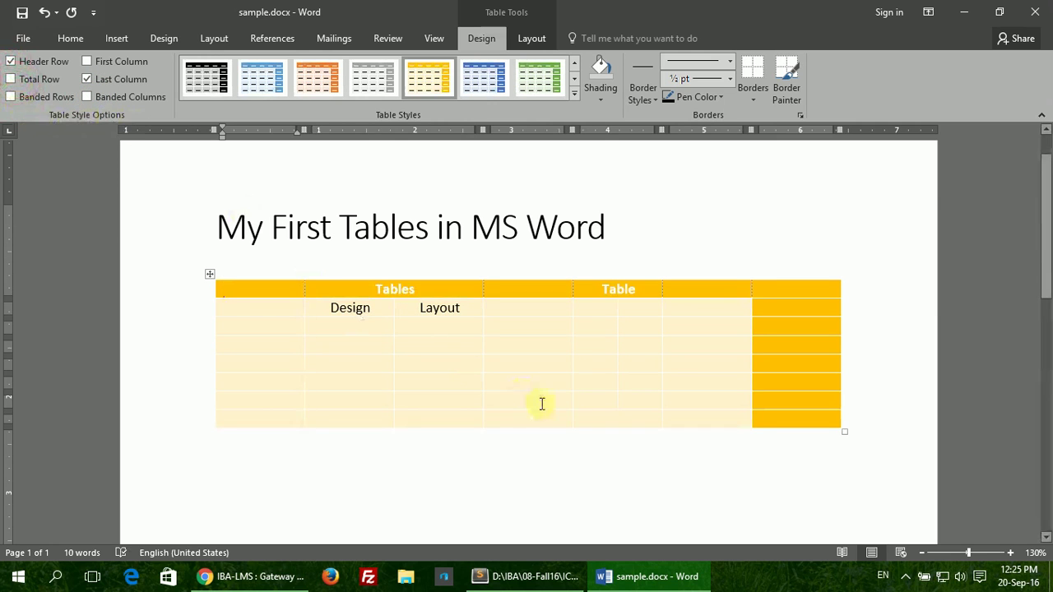
click(526, 577)
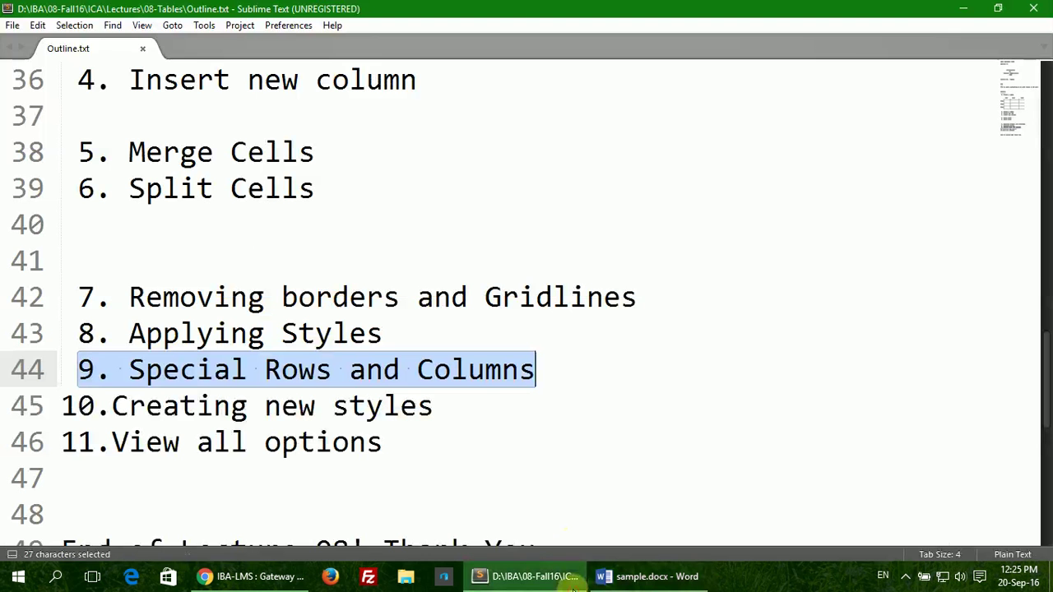
drag(447, 411, 63, 406)
click(650, 576)
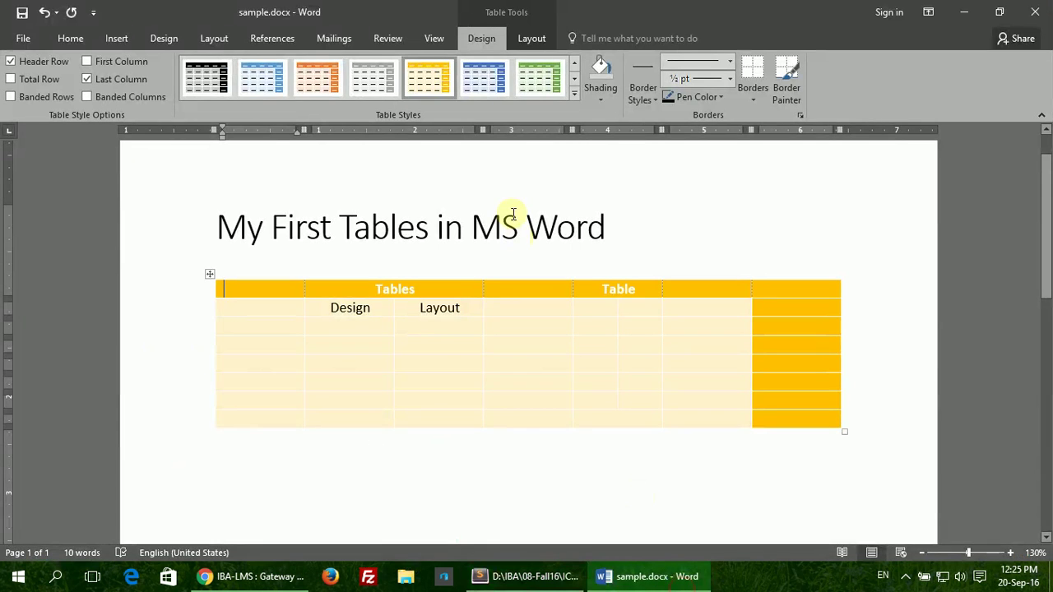
click(575, 97)
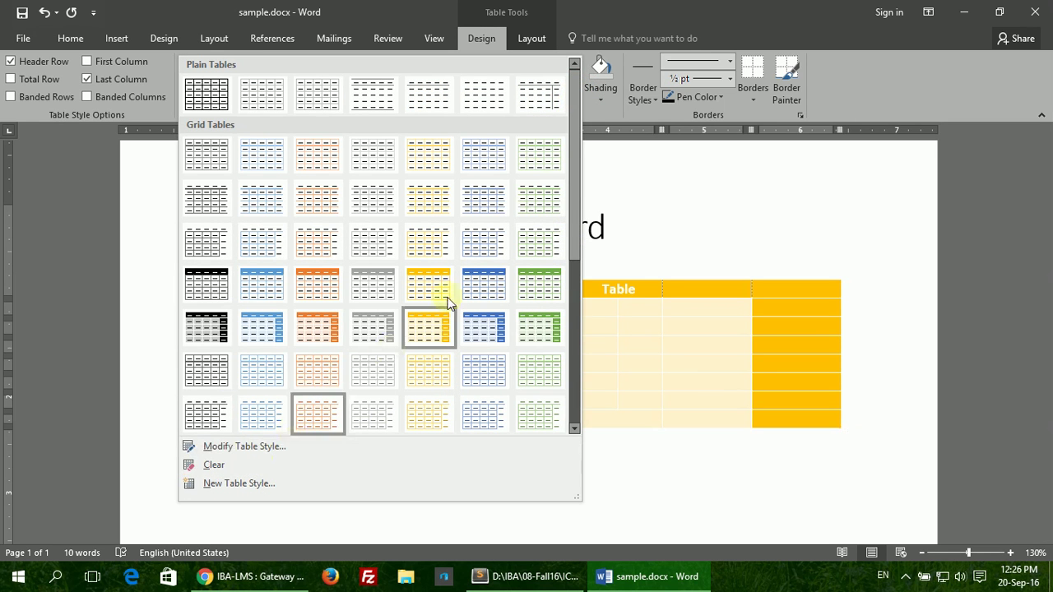
click(481, 41)
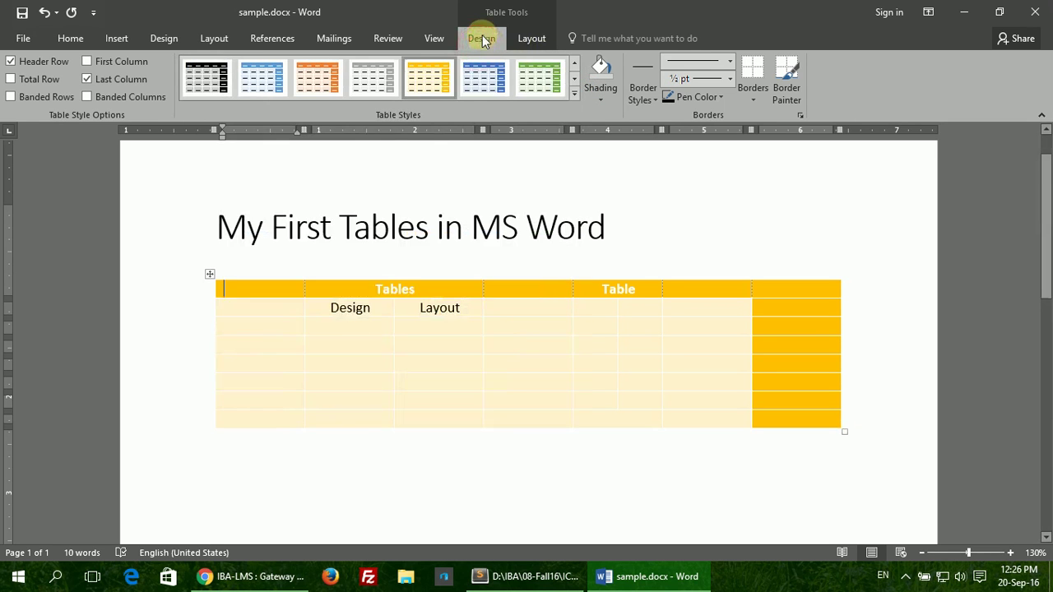
click(574, 99)
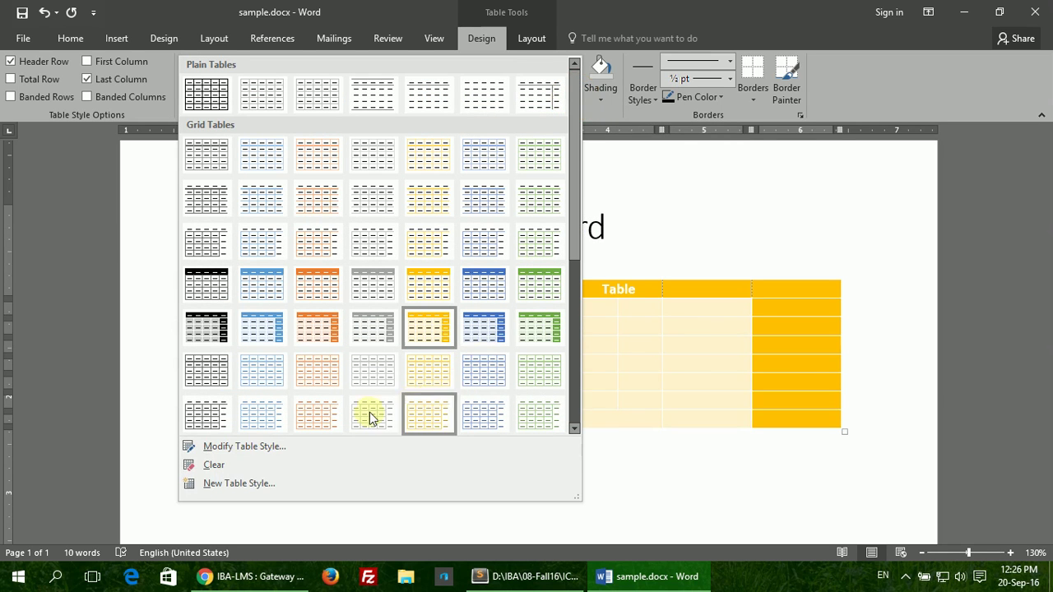
click(223, 487)
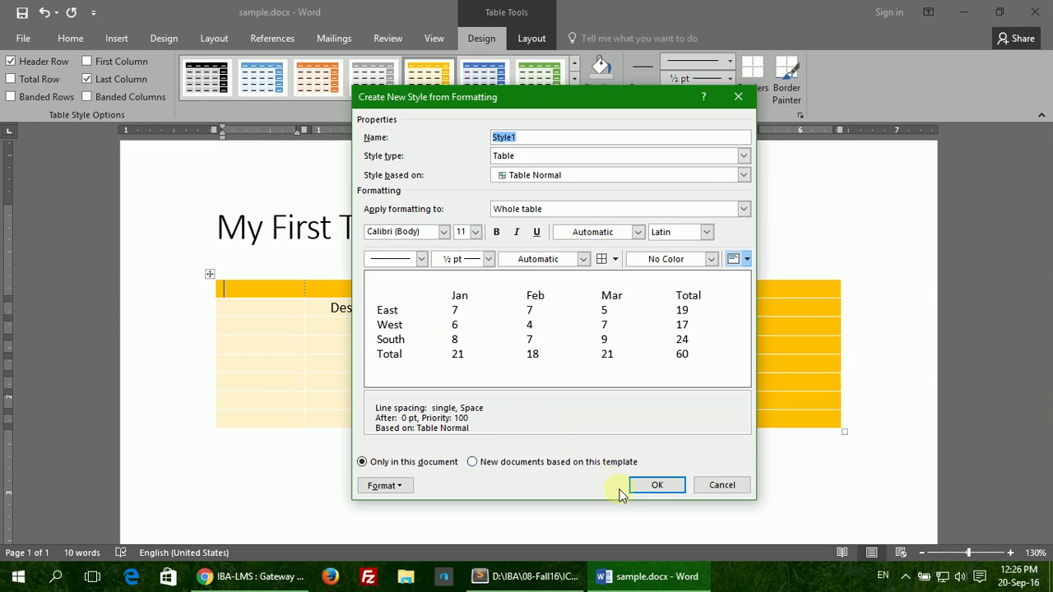
double_click(521, 137)
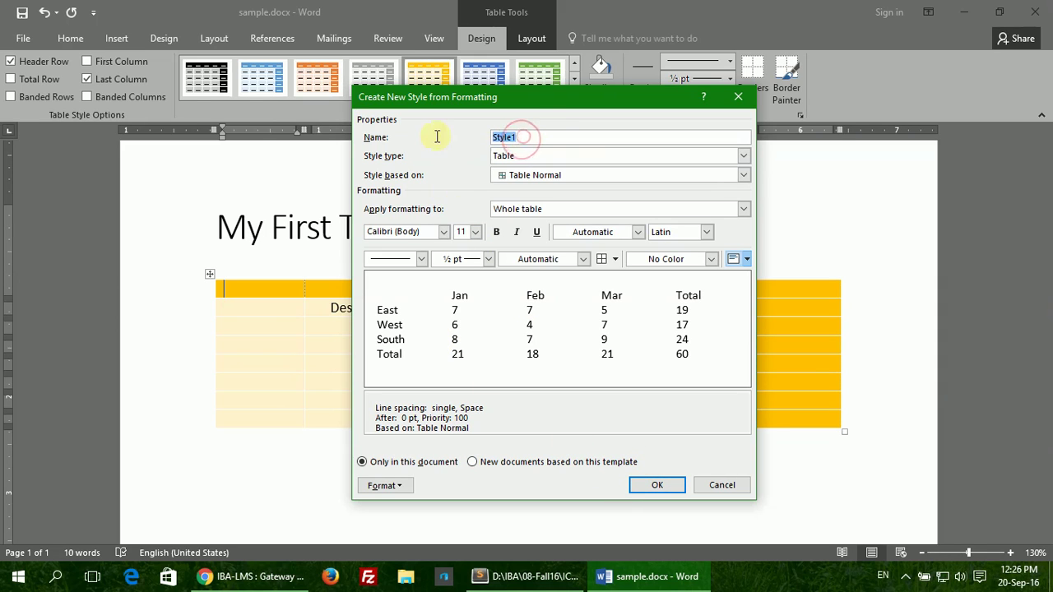
click(401, 485)
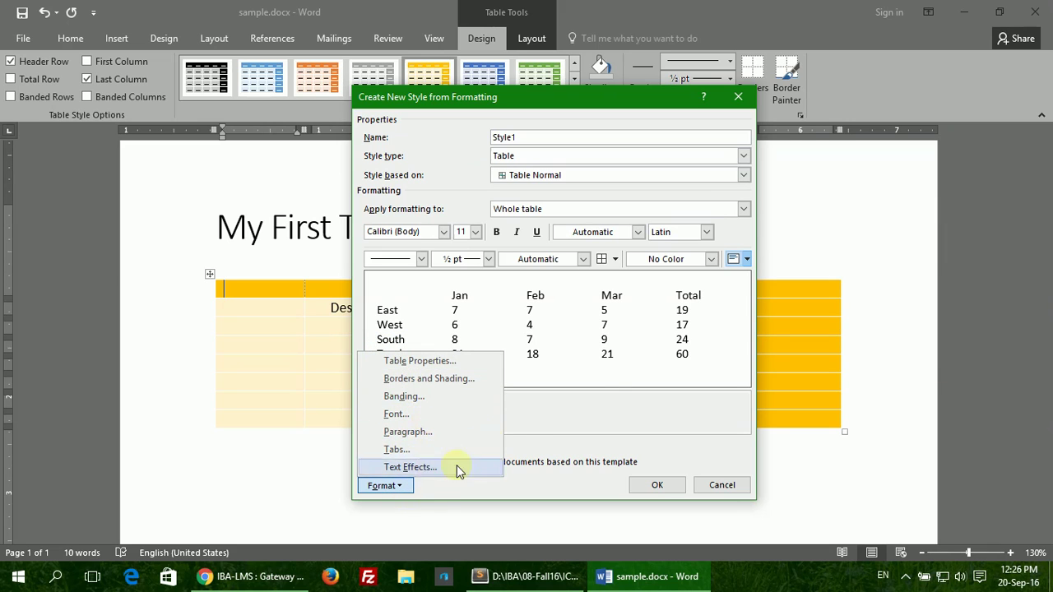
click(582, 346)
click(724, 485)
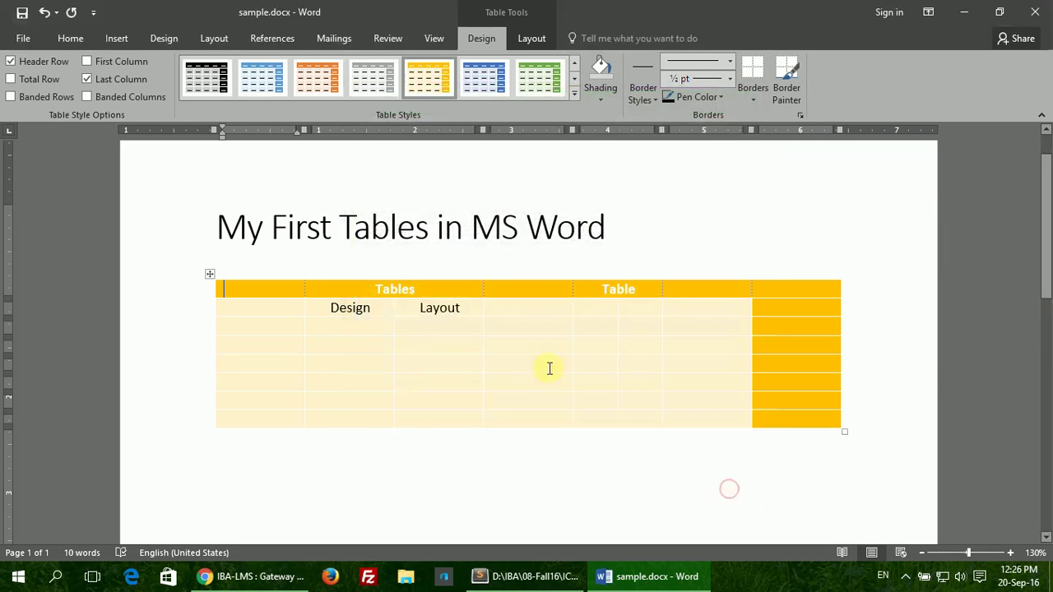
click(527, 576)
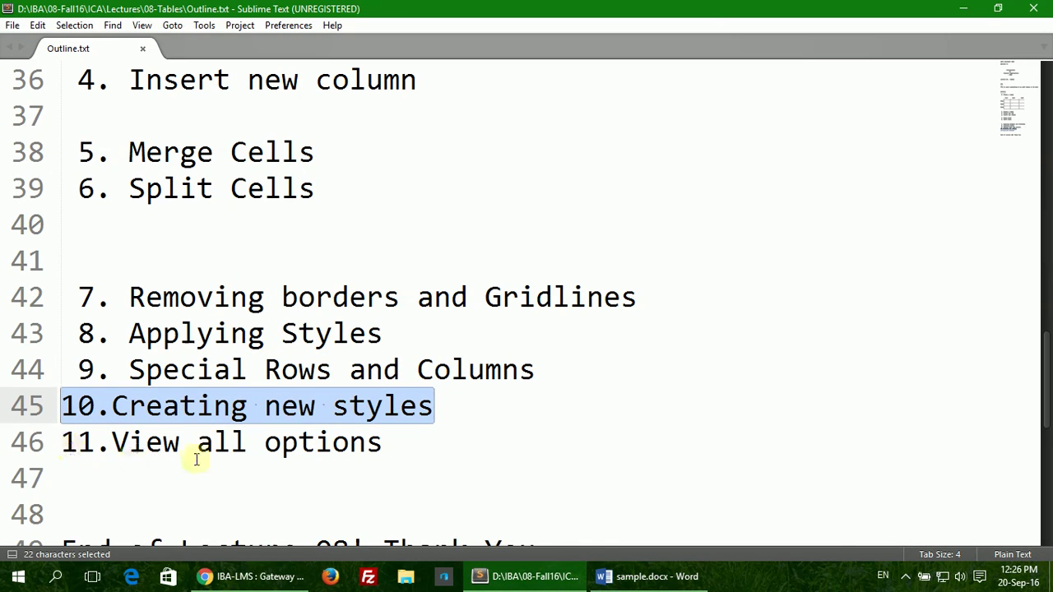
click(609, 573)
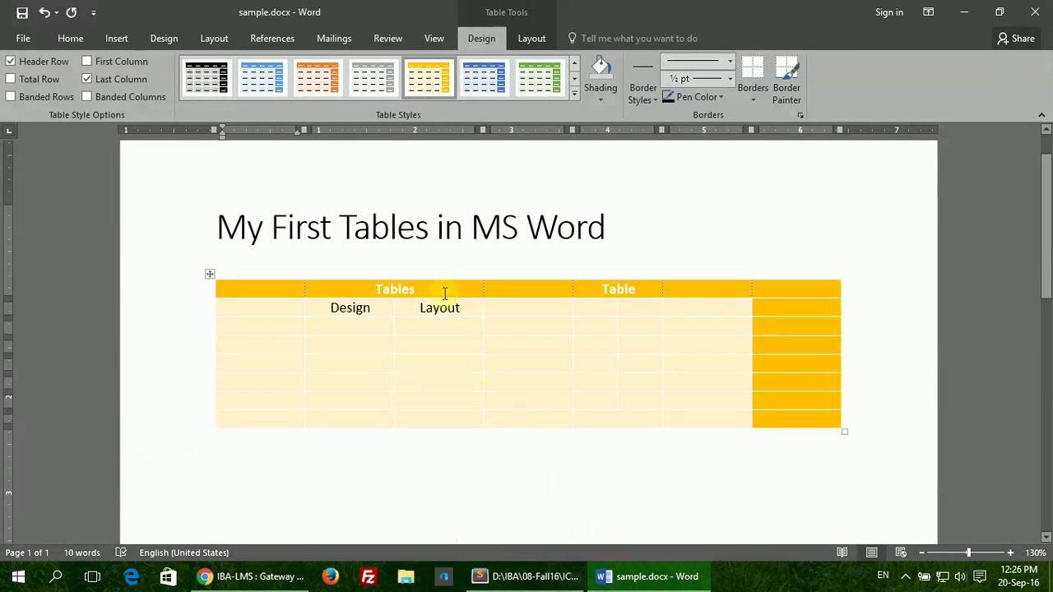
click(518, 39)
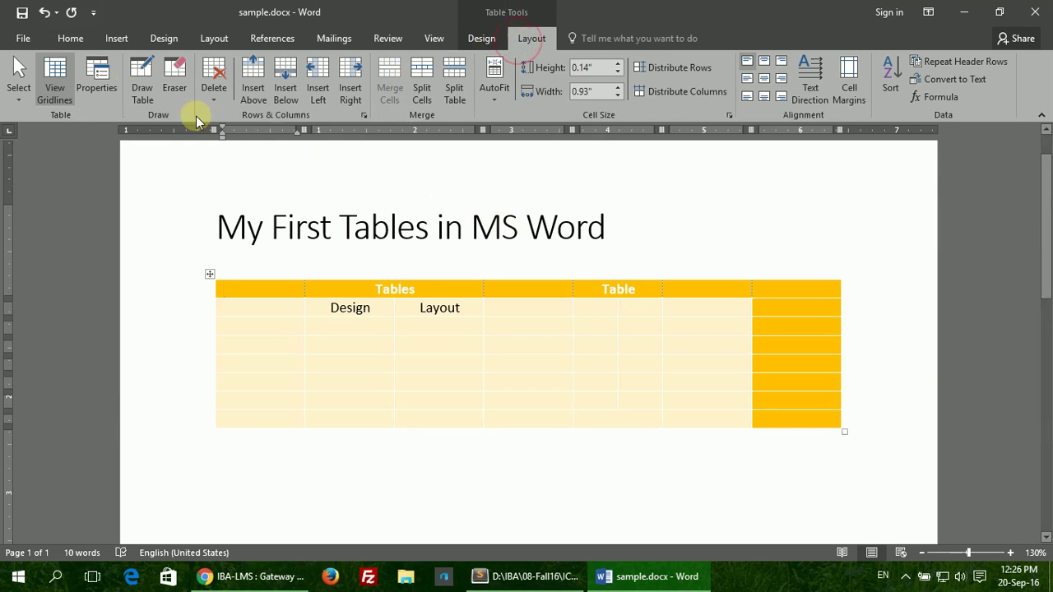
click(559, 313)
click(728, 115)
drag(482, 108, 403, 174)
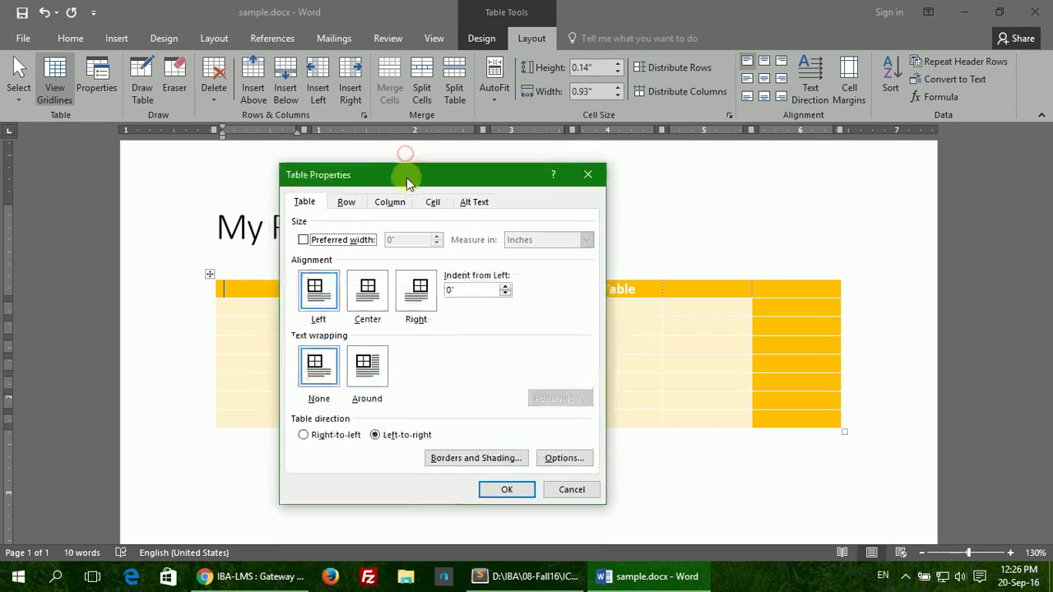
click(351, 206)
click(395, 204)
click(437, 204)
click(481, 204)
click(435, 204)
click(308, 203)
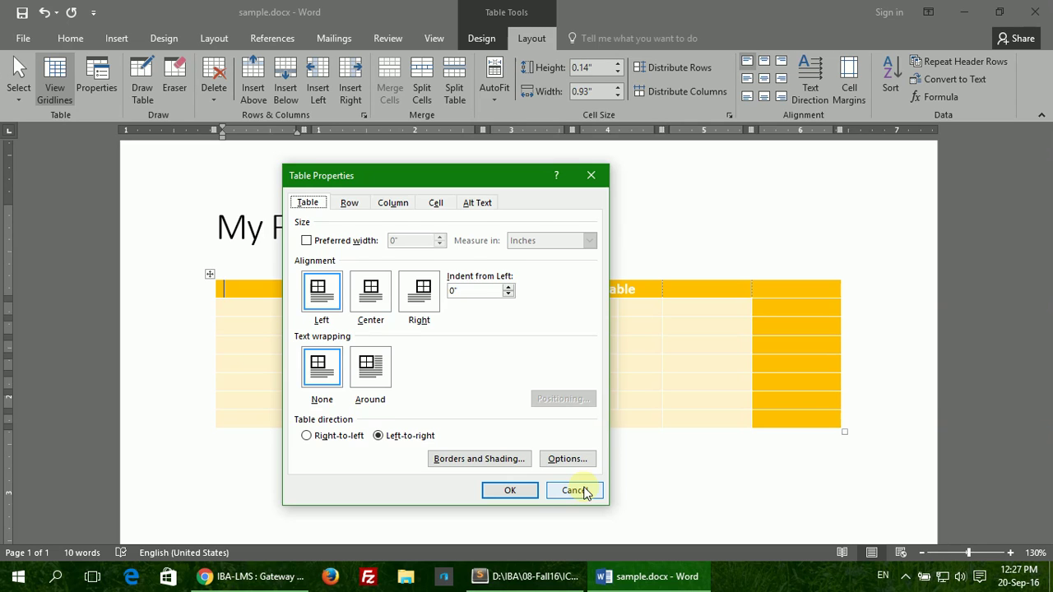
click(574, 490)
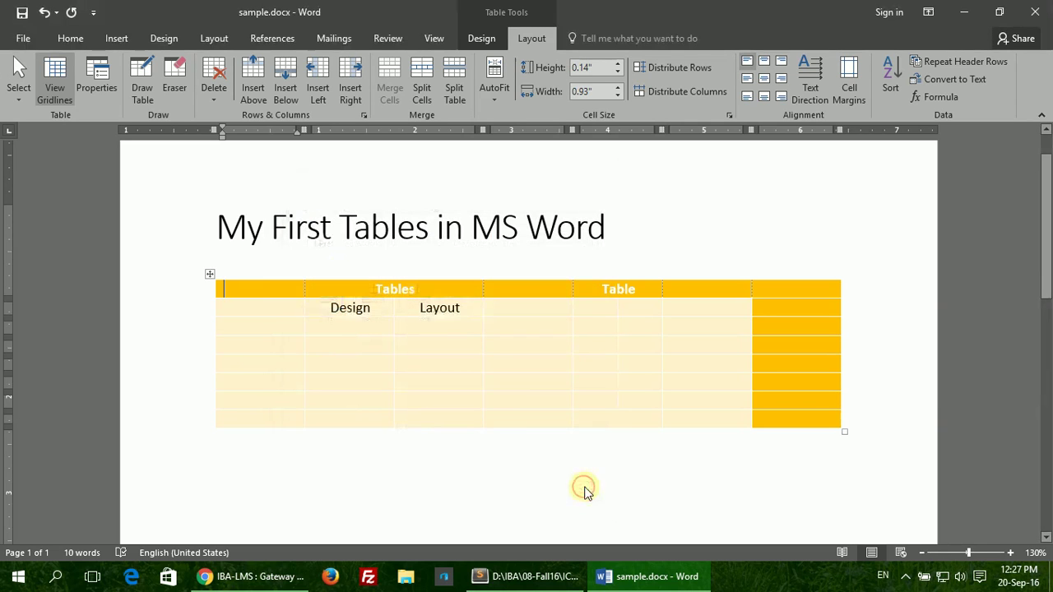
click(543, 574)
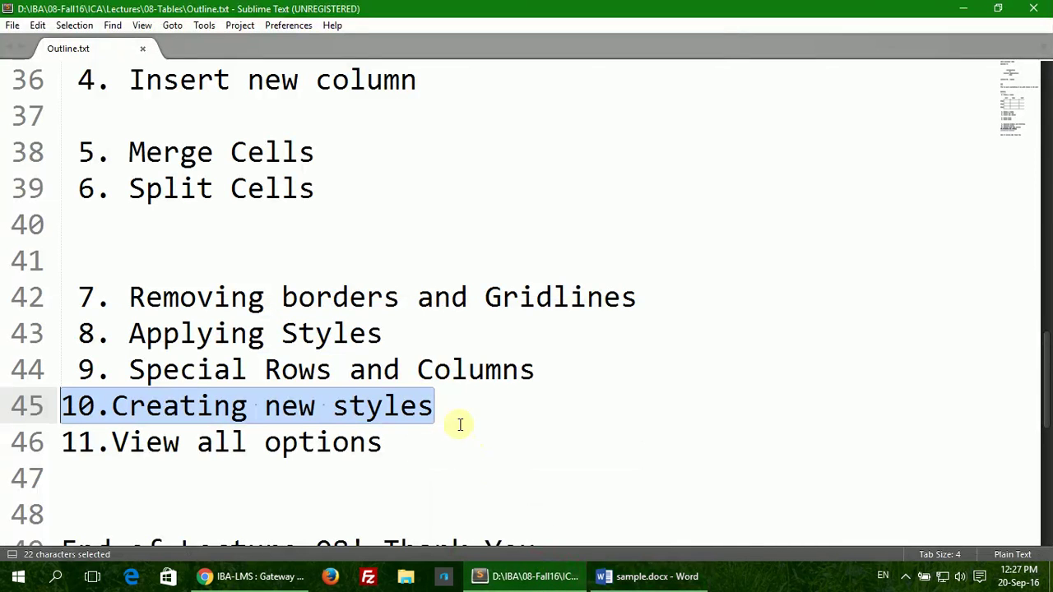
Step: Scroll down and highlight 'End of Lecture 08! Thank You' in Outline.txt
scroll(451, 427, down, 1)
drag(64, 442, 587, 446)
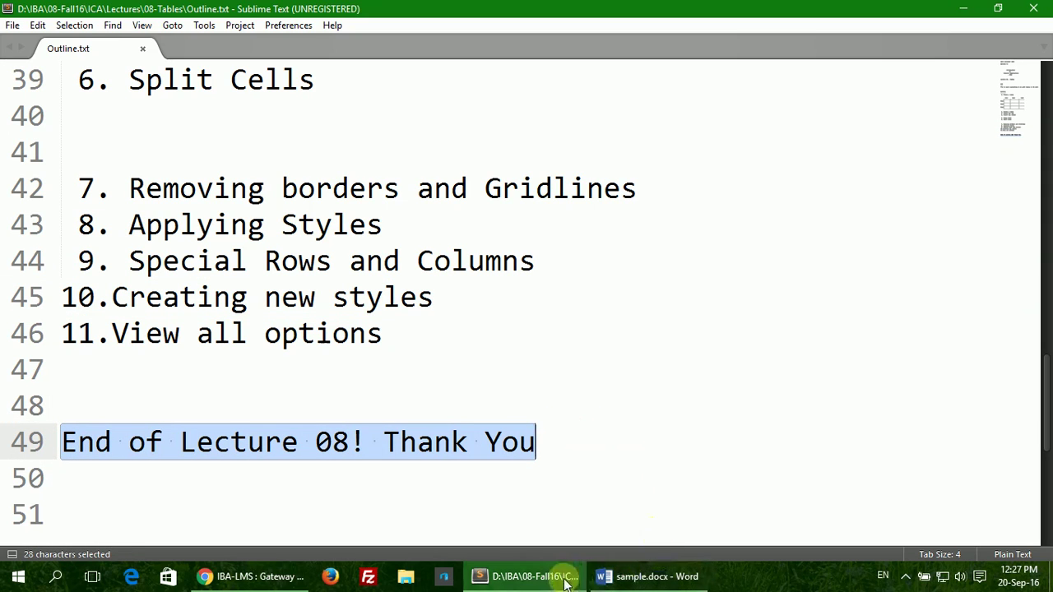
click(906, 576)
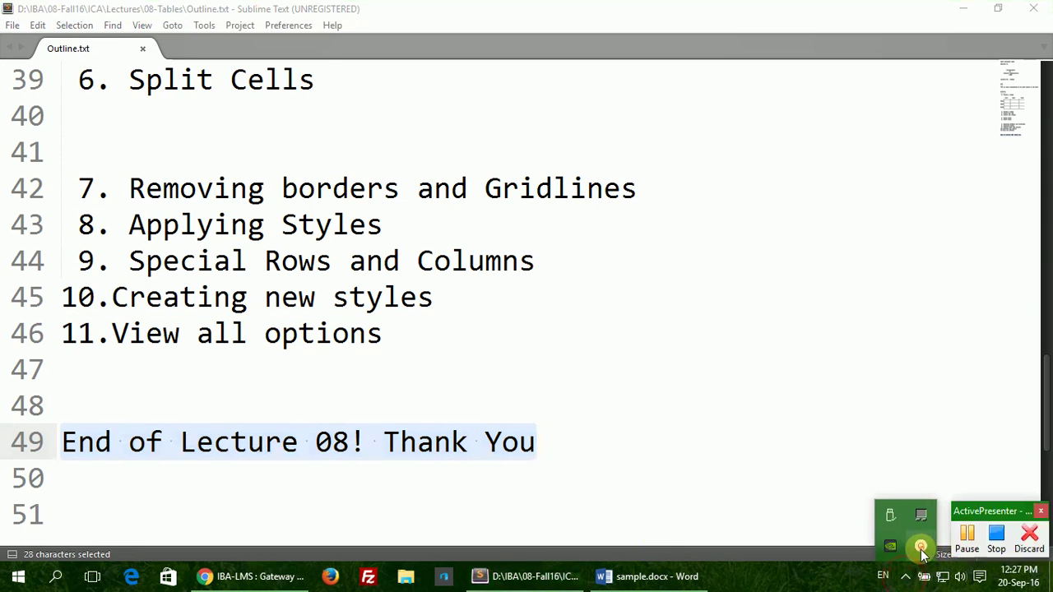